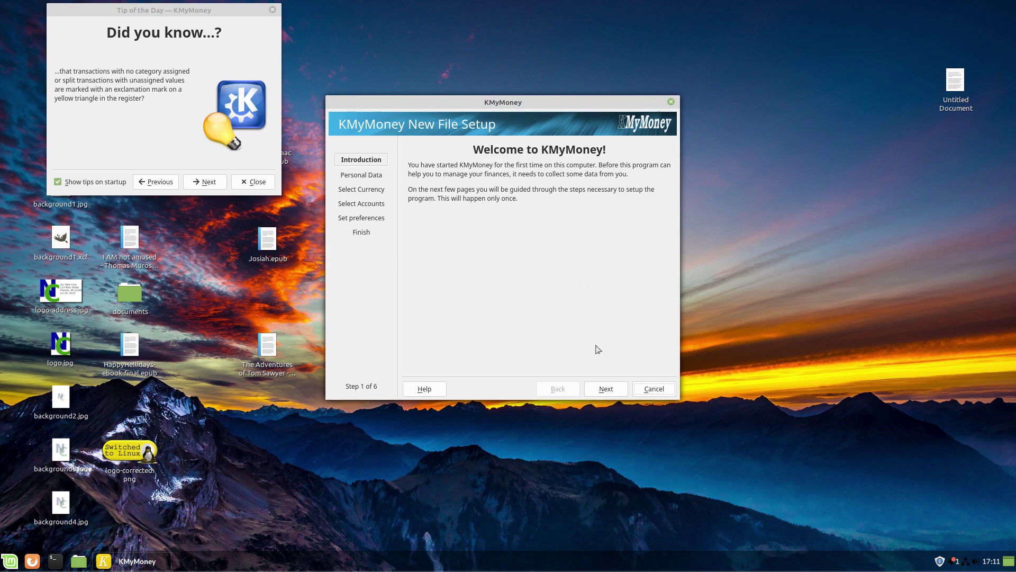
Enter the name Switched to Linux and the street in the personal data, and accept US Dollar as the base currency
click(609, 397)
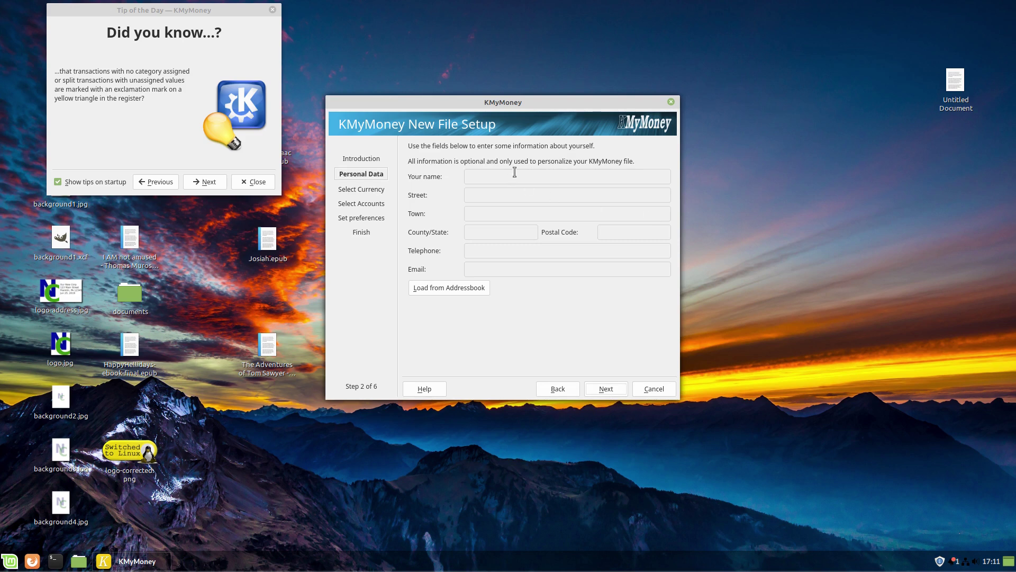
text(Switched to Linux)
key(Tab)
text(You Wish You )
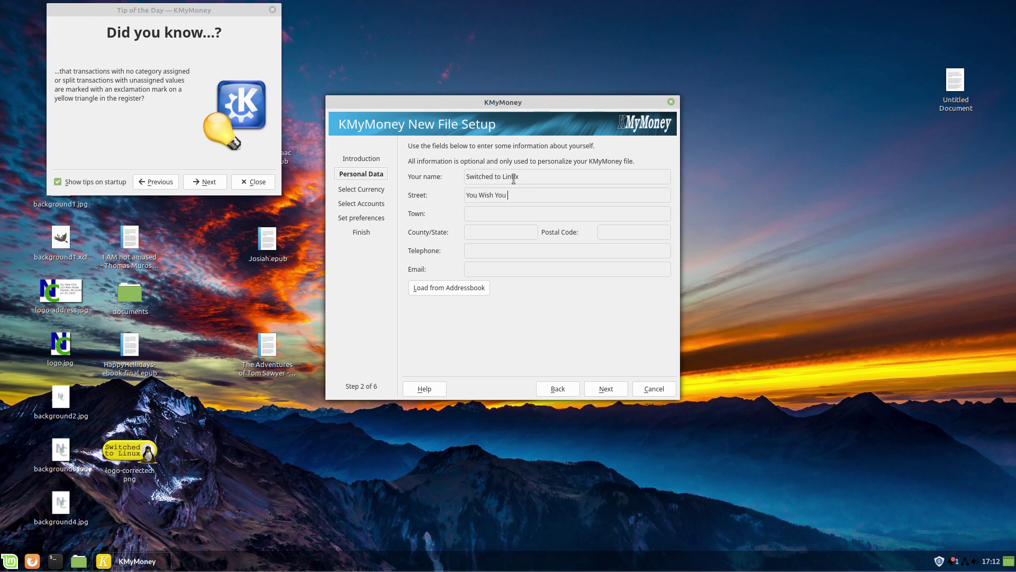
text(Kbew)
key(BackSpace)
key(BackSpace)
key(BackSpace)
text(new)
click(605, 391)
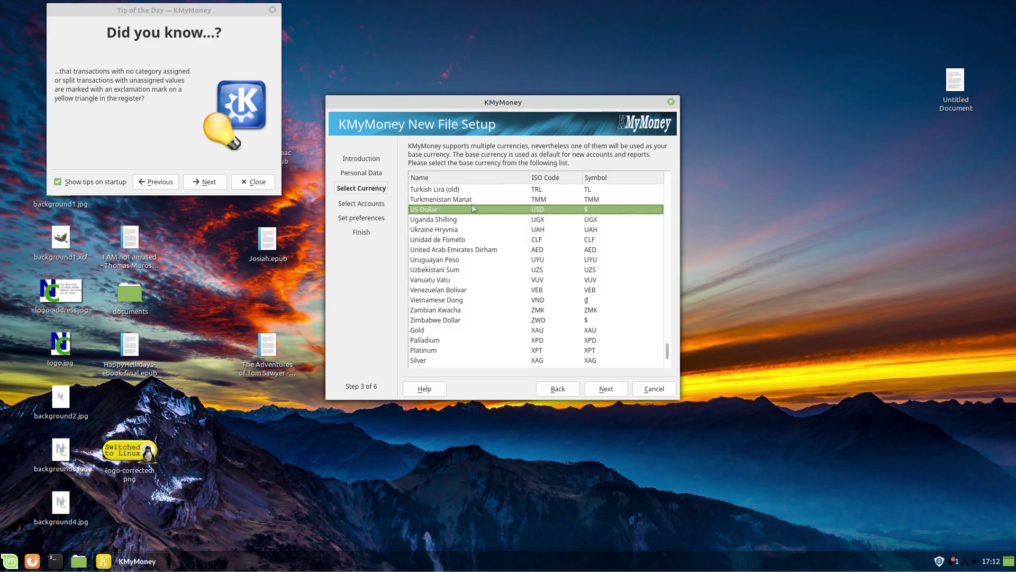
click(606, 391)
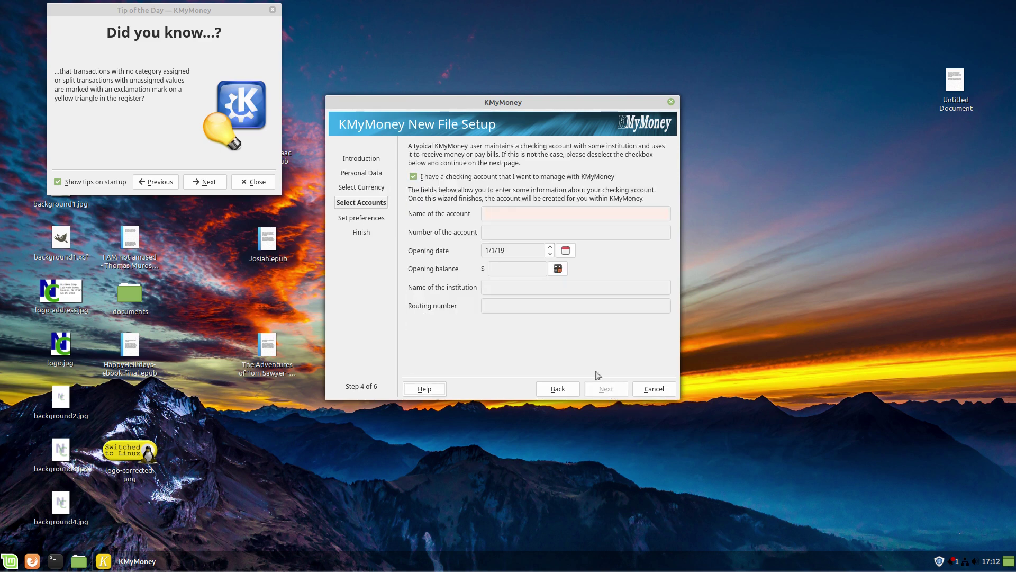
Set up a checking account named My Account with its account number and an opening balance of 5000
click(494, 180)
click(494, 180)
click(517, 215)
text(My Account)
key(Tab)
text(123456789)
key(Tab)
text(5000)
key(Tab)
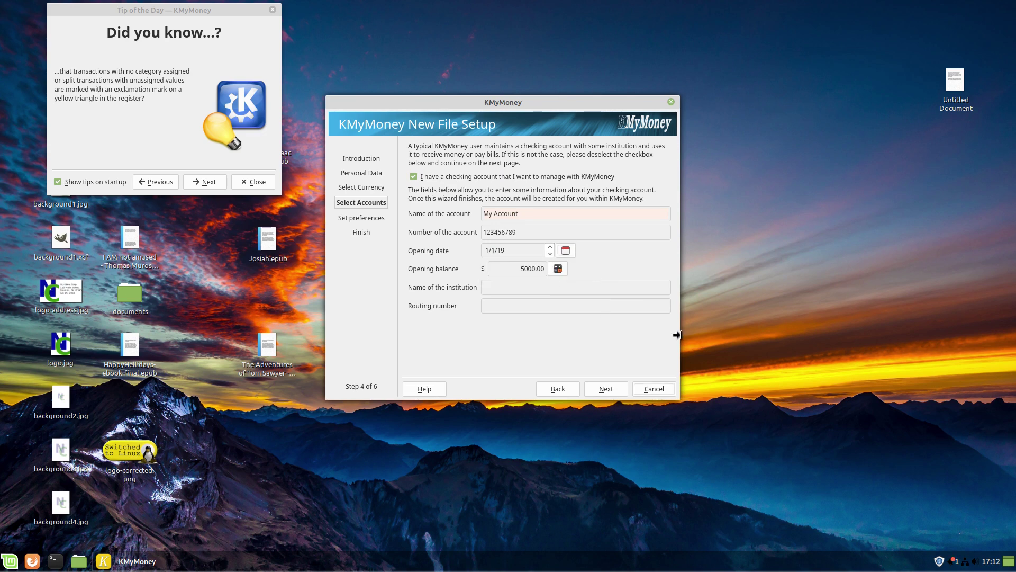
Enter My Bank as the checking account's institution, fill in the routing number, and continue to the account groups
click(529, 286)
text(My B)
text(nk)
key(BackSpace)
key(BackSpace)
text(abk)
key(BackSpace)
key(BackSpace)
key(BackSpace)
text(nk)
key(Tab)
text(123456789)
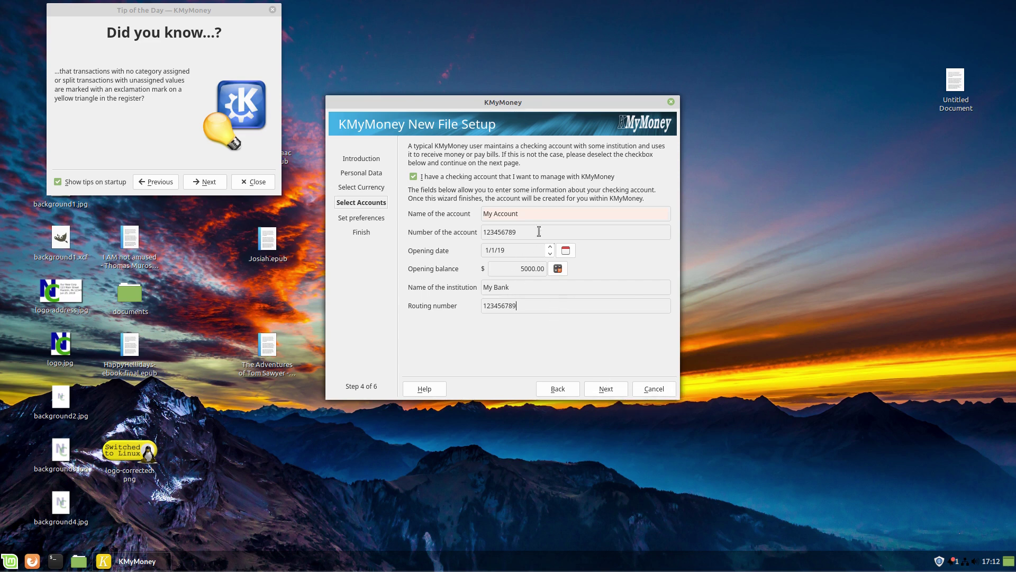
click(615, 391)
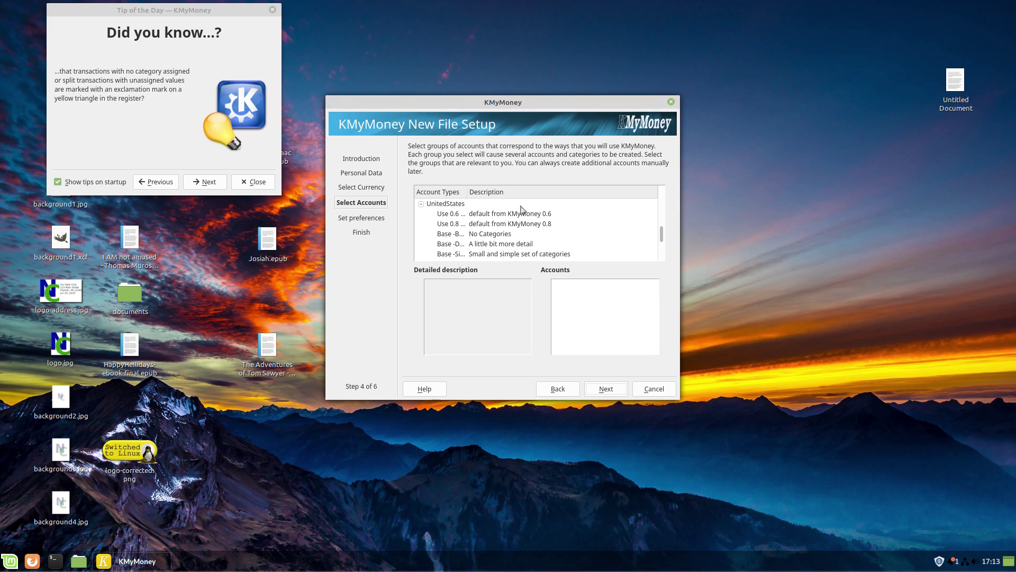
Widen the setup window and examine the United States account groups from No Categories through Kids
drag(679, 266, 856, 266)
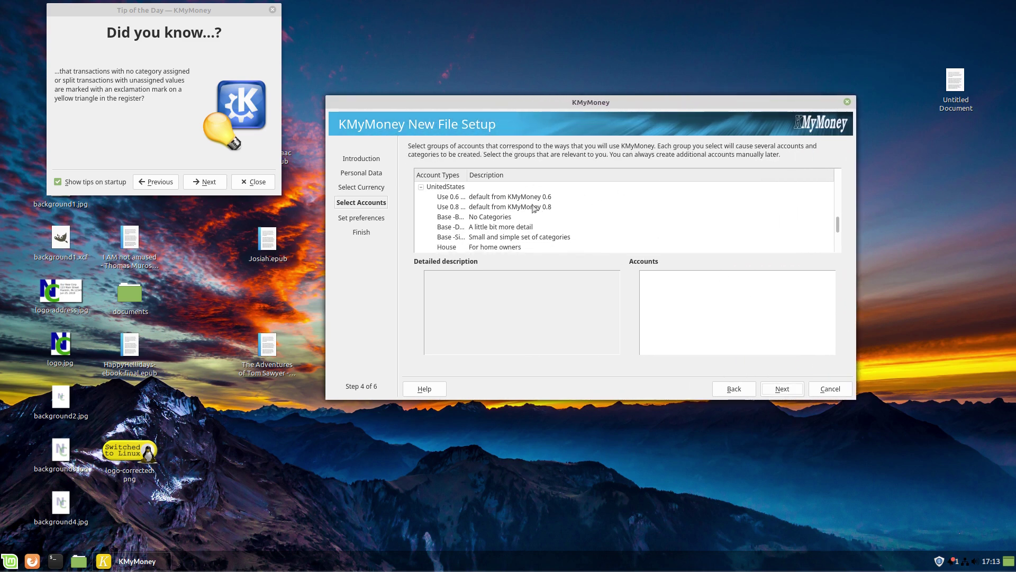
click(496, 219)
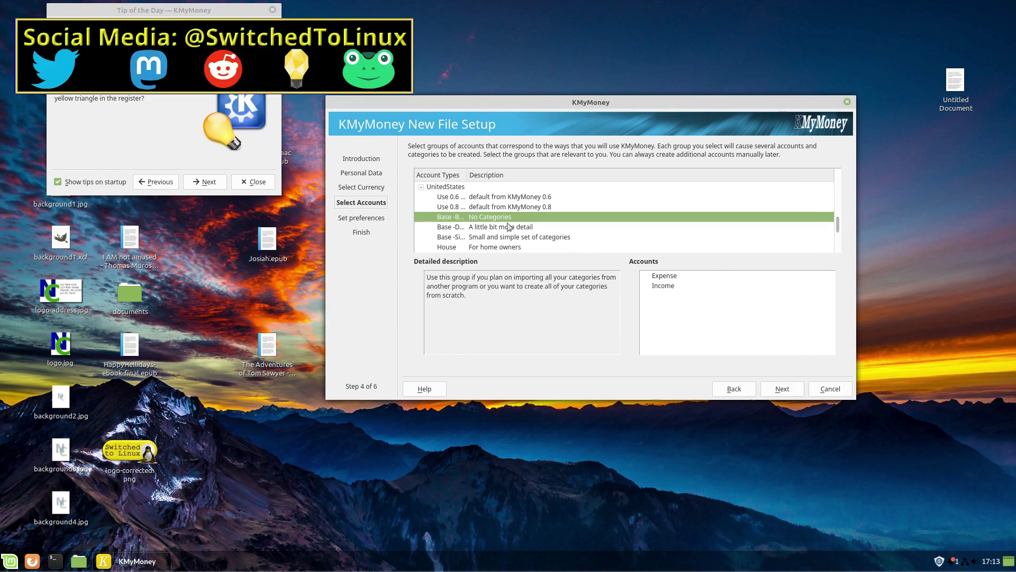
click(521, 230)
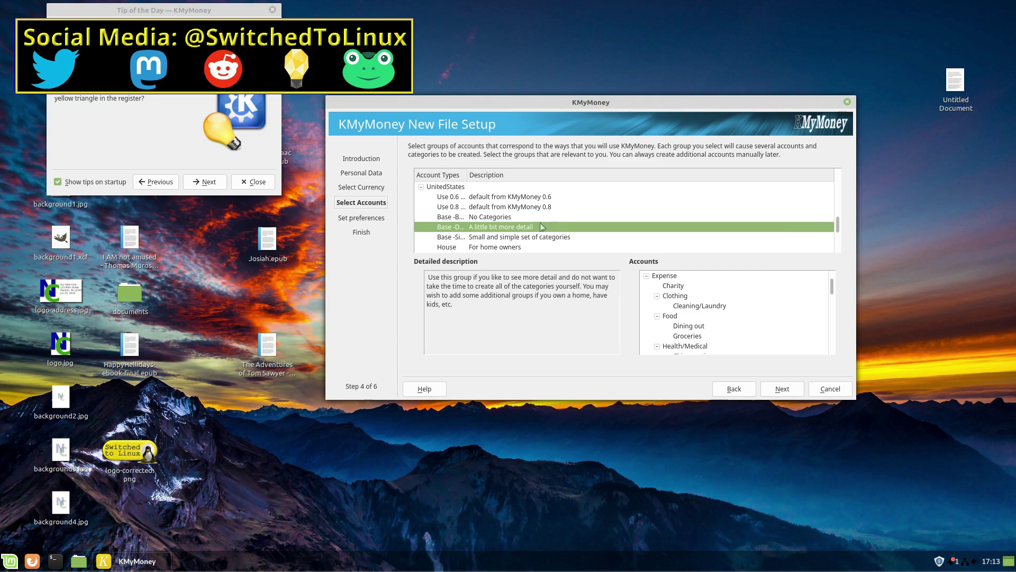
scroll(542, 228, down, 1)
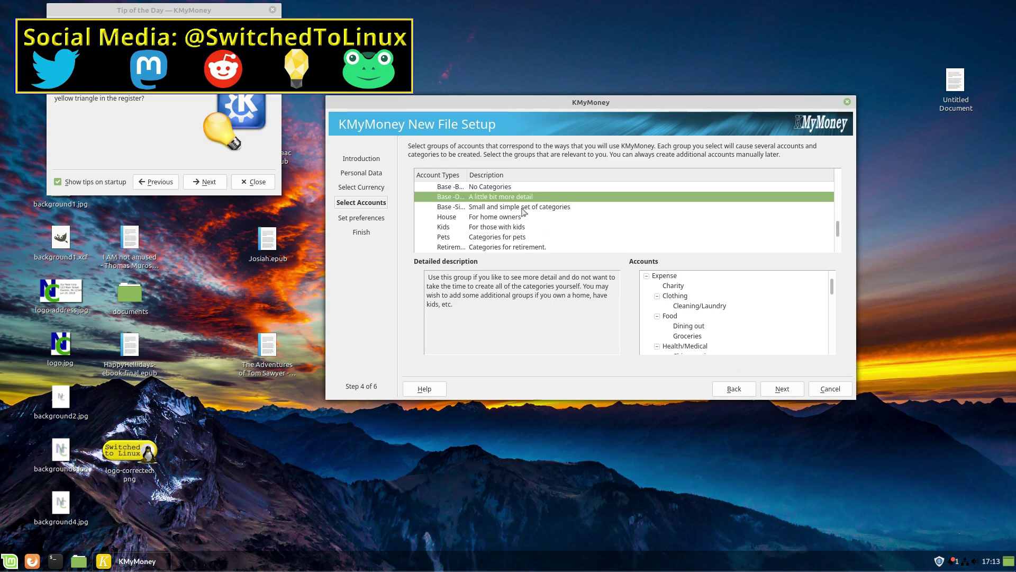
click(523, 208)
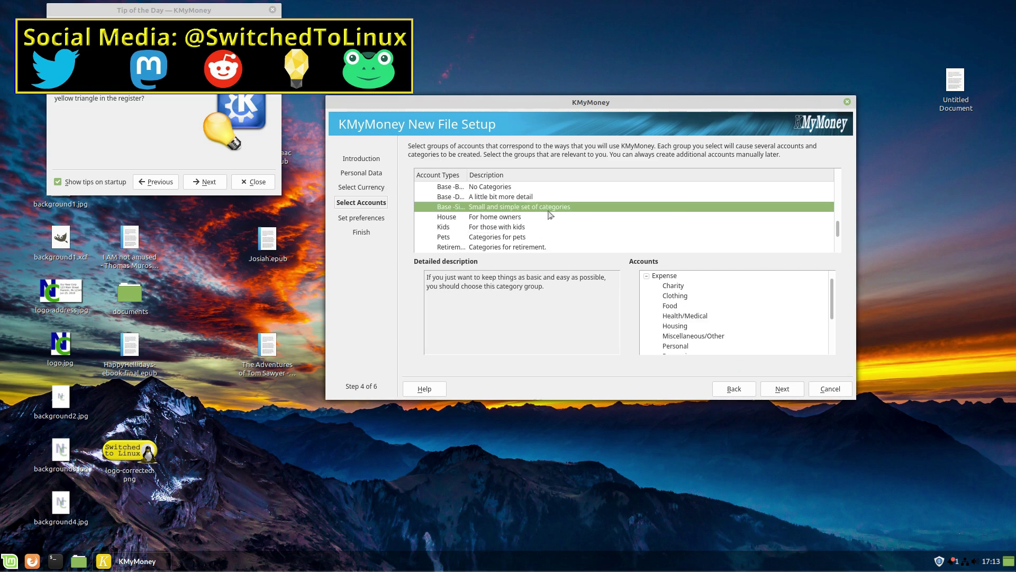
click(529, 217)
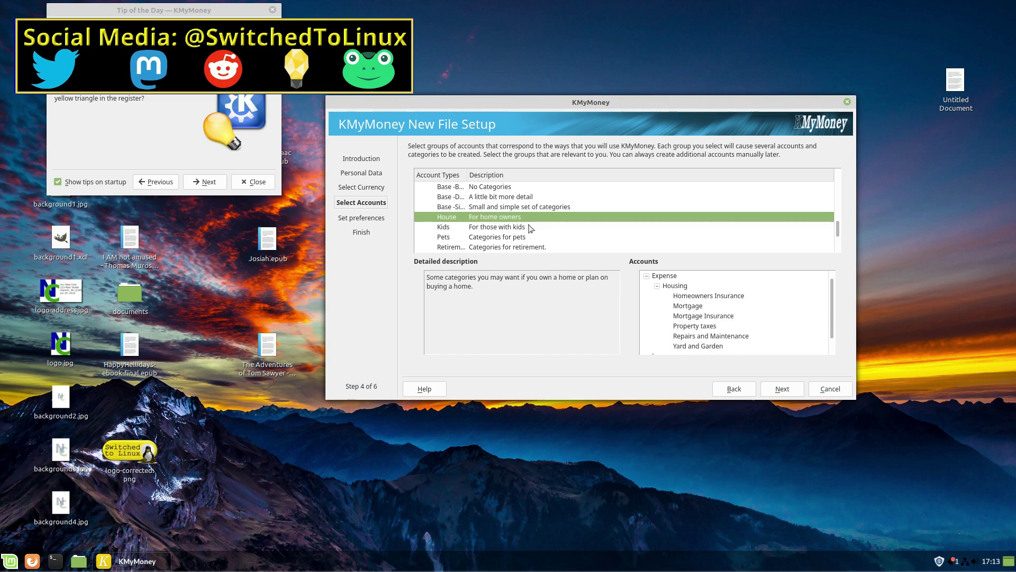
click(530, 227)
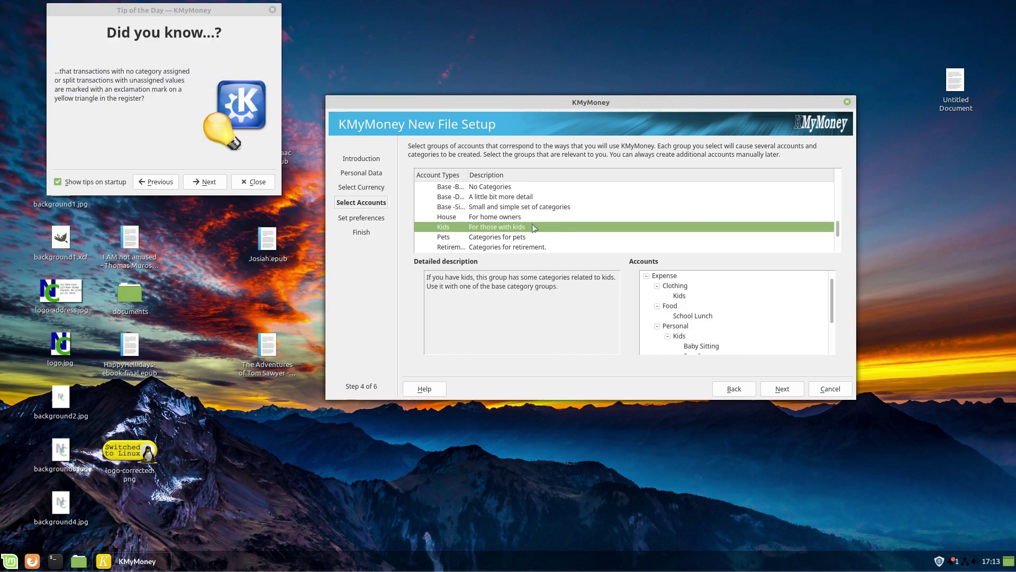
scroll(525, 229, down, 2)
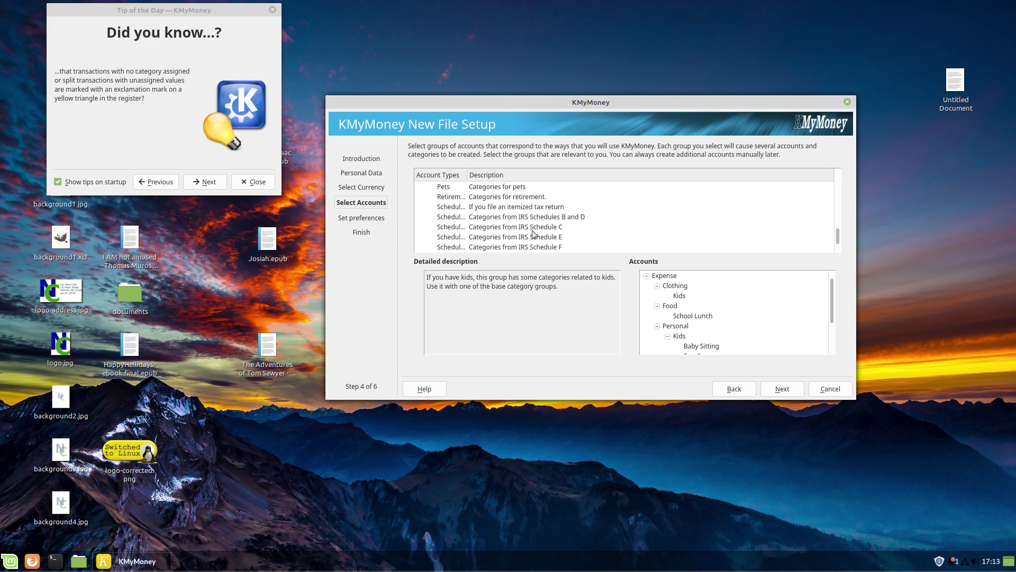
Compare the IRS schedule groups, choose Categories from IRS Schedule C, and continue to the preferences page
click(522, 216)
click(527, 227)
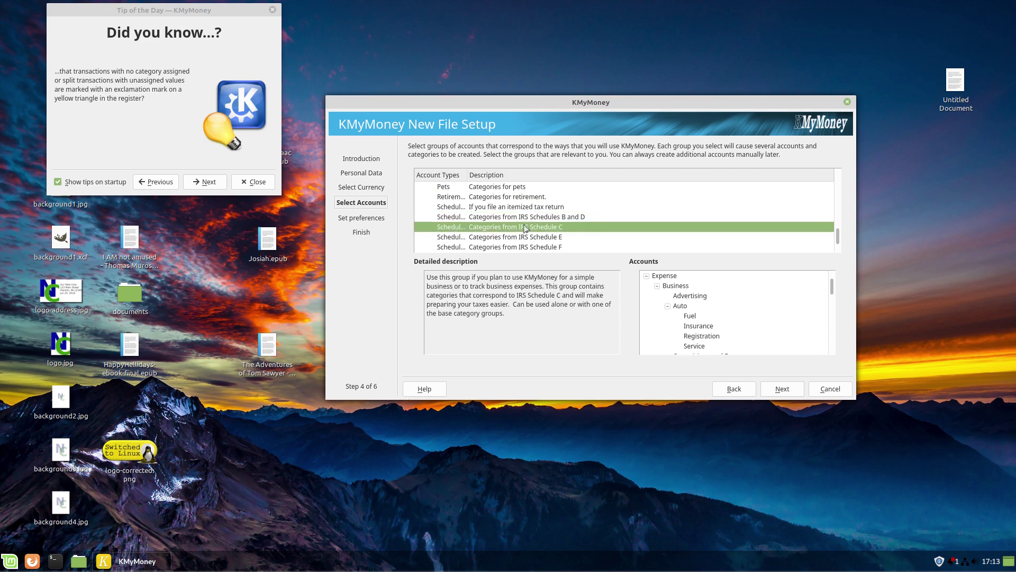
click(551, 218)
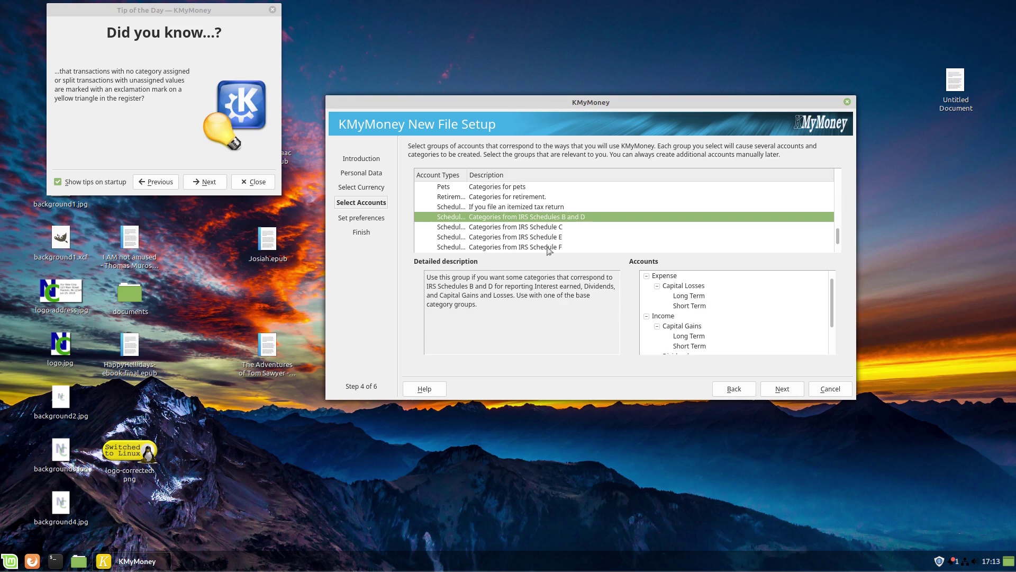
click(553, 248)
click(554, 238)
click(555, 228)
click(554, 219)
click(554, 229)
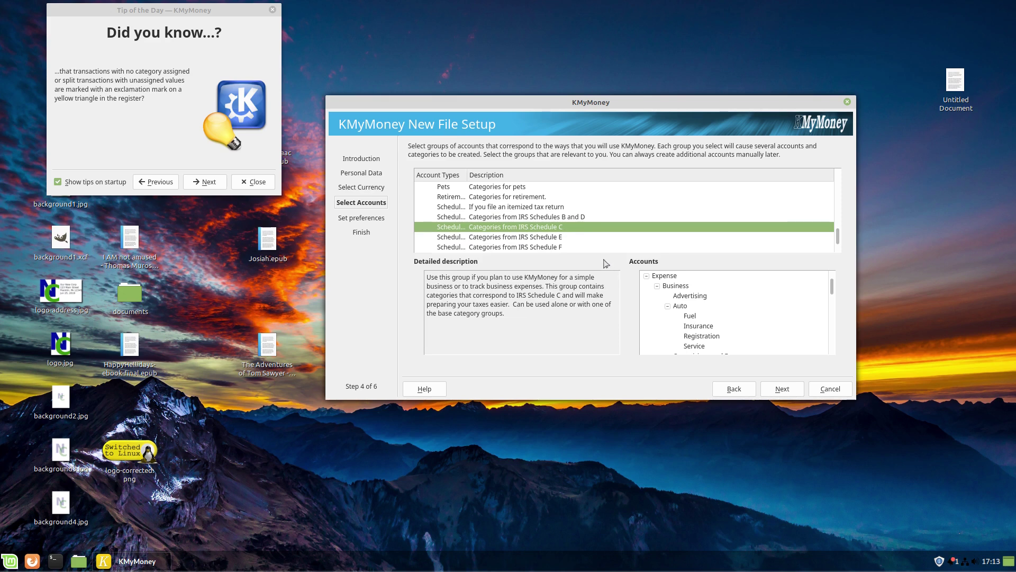
scroll(575, 231, up, 2)
scroll(575, 231, up, 4)
scroll(573, 233, down, 4)
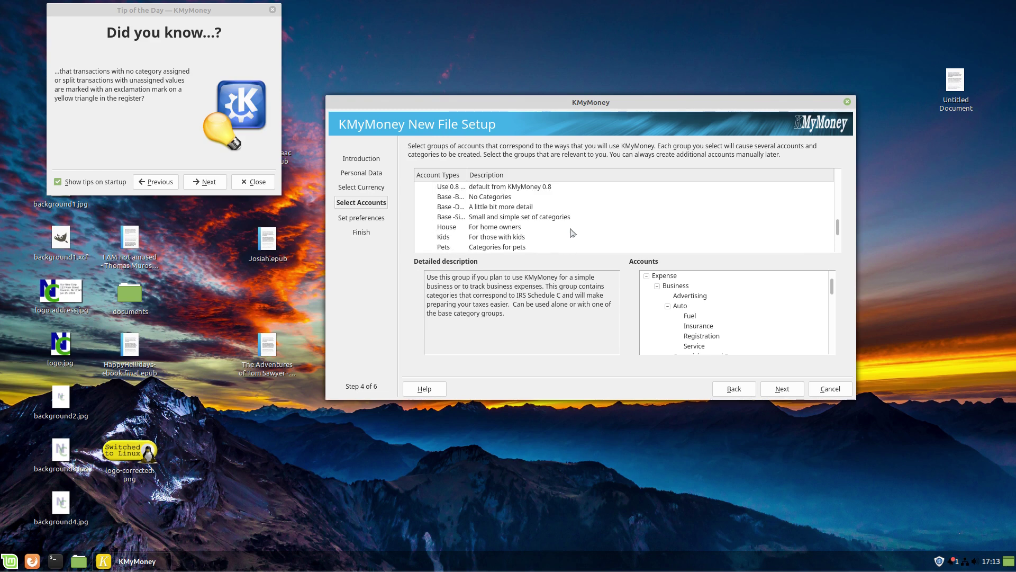
scroll(572, 233, up, 1)
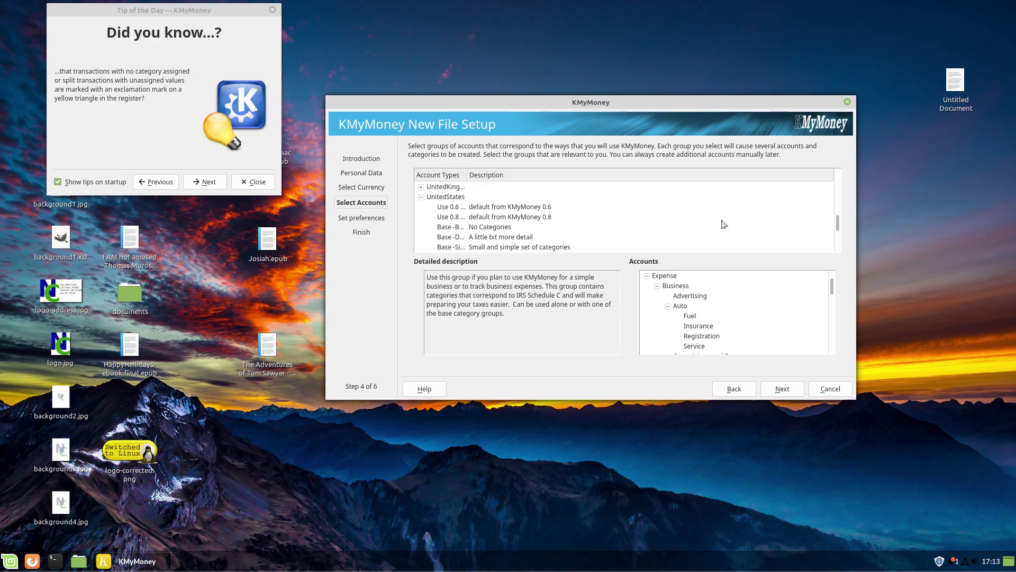
click(785, 390)
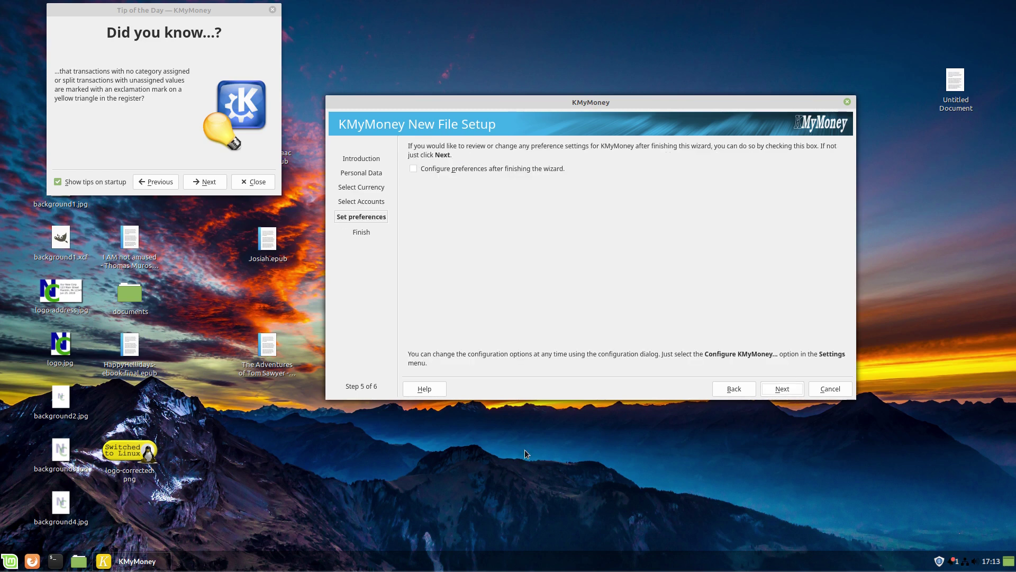
Enable configuring preferences after the wizard, set the data file to /home/mint/Documents/mint2.kmy, and finish the setup
click(457, 174)
click(788, 388)
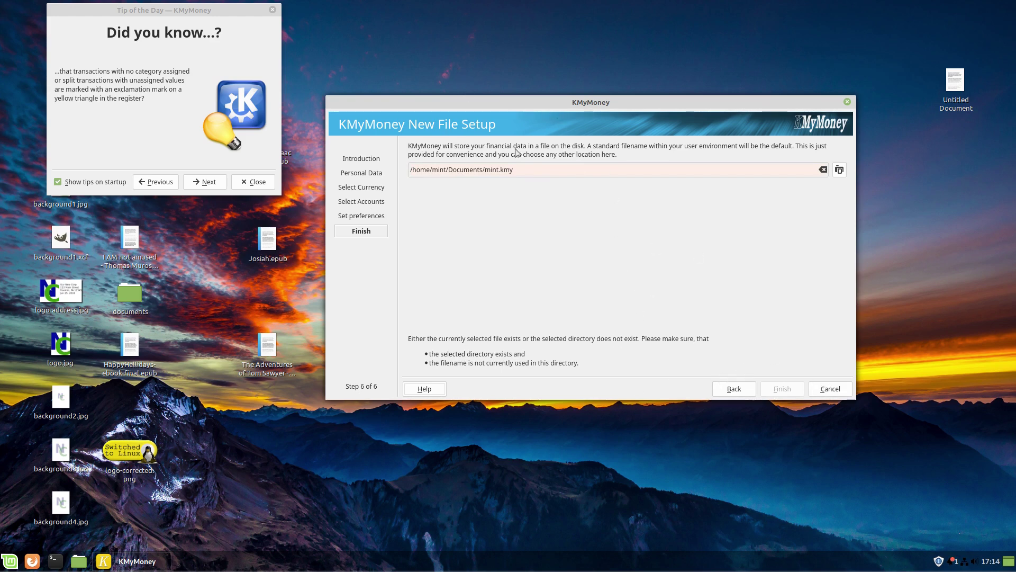
click(499, 169)
text(2)
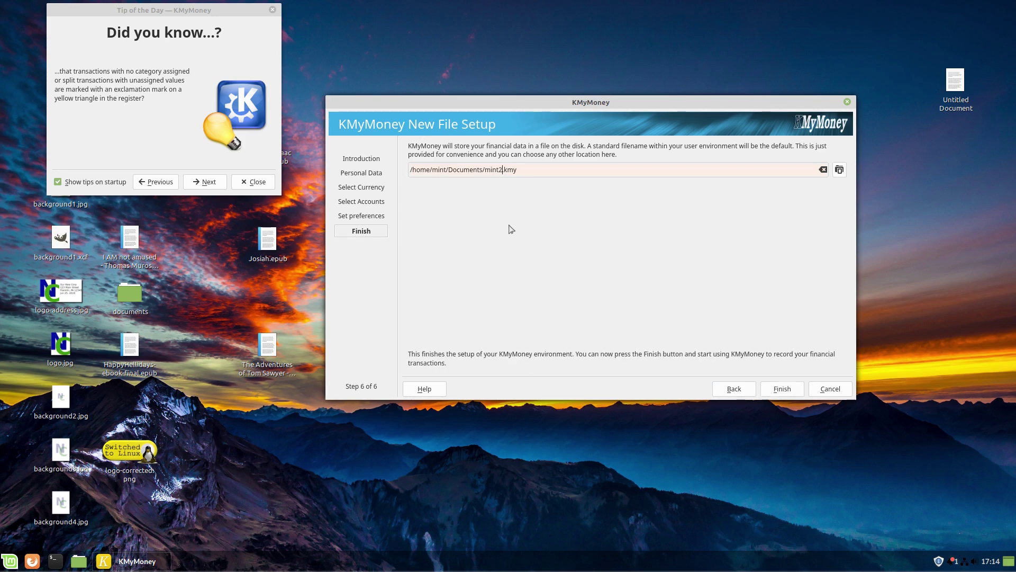
click(783, 389)
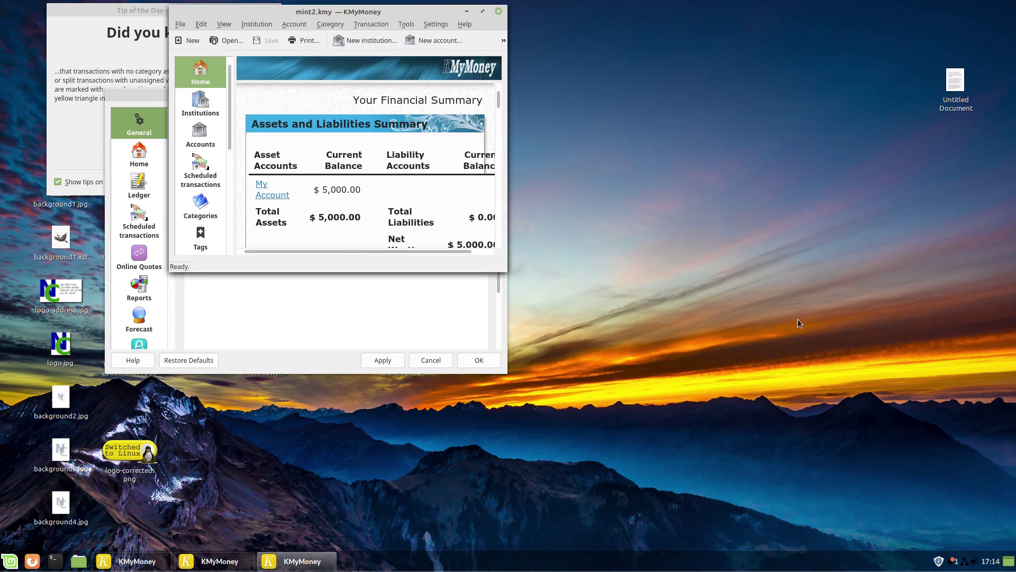
Move the main window aside, then disable showing tips on startup and close the Tip of the Day
drag(395, 21, 823, 136)
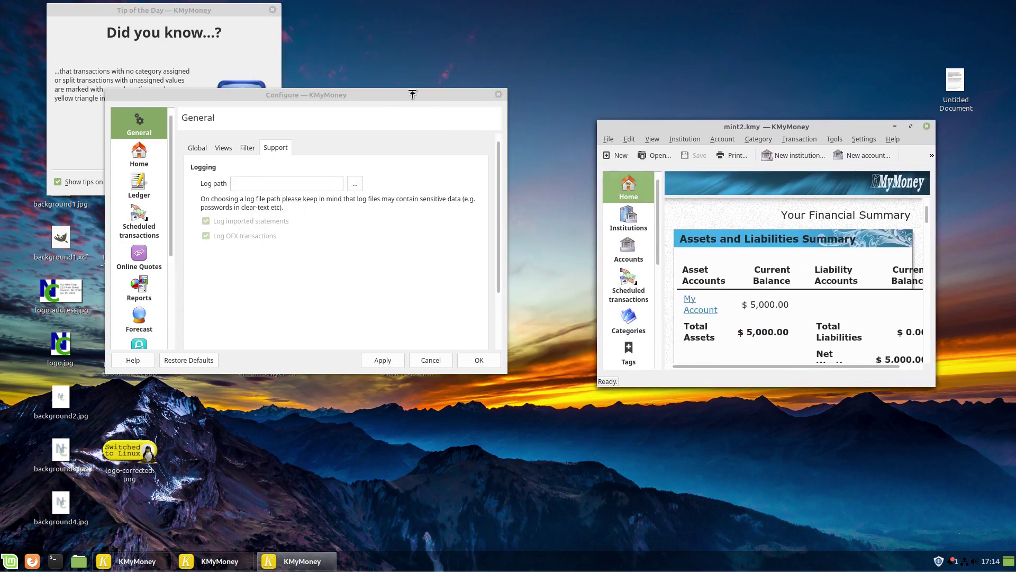
click(419, 113)
click(163, 7)
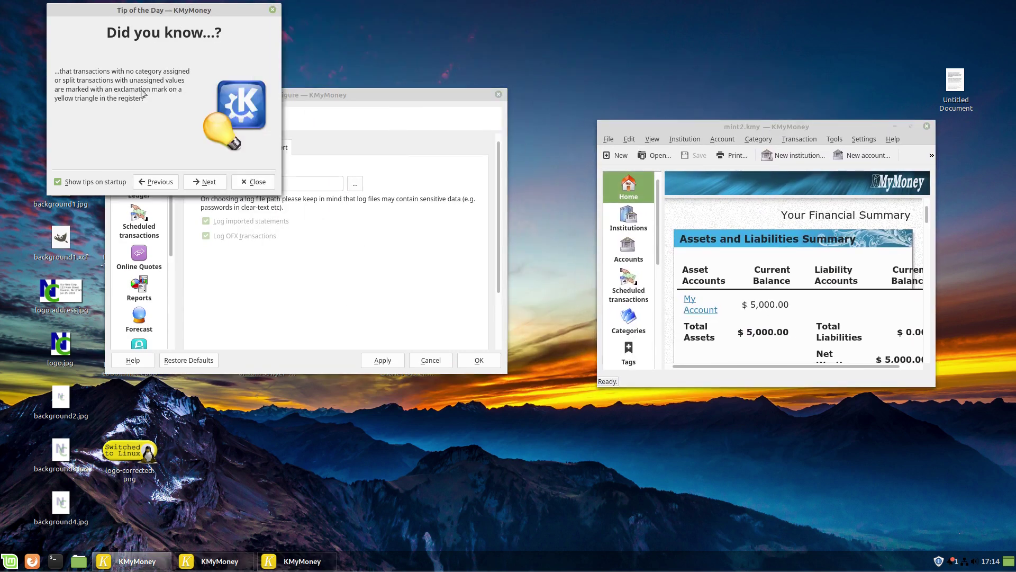
click(87, 182)
click(272, 181)
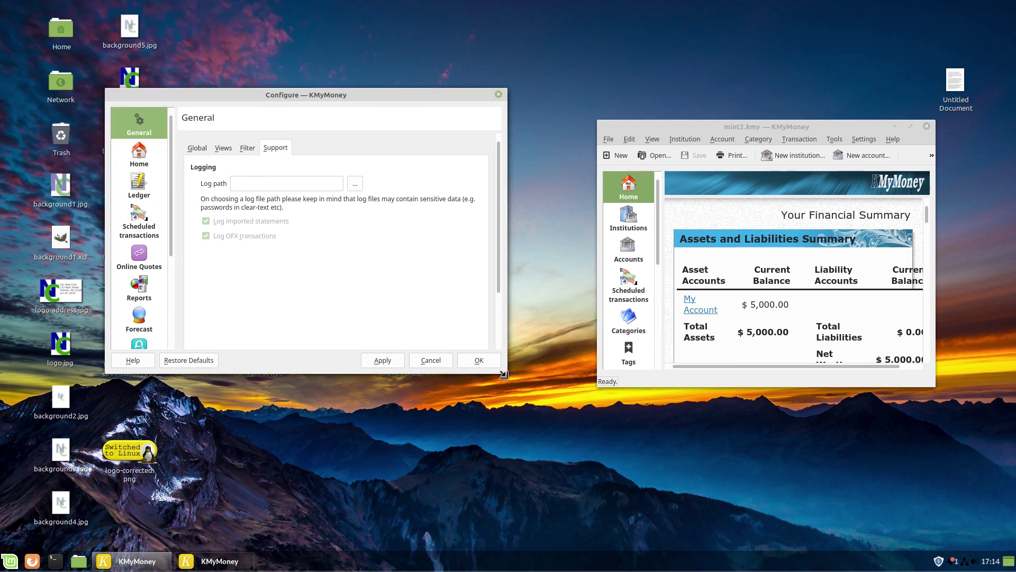
Enlarge the configuration dialog and review the General settings for filters, views and global options
drag(507, 384, 620, 561)
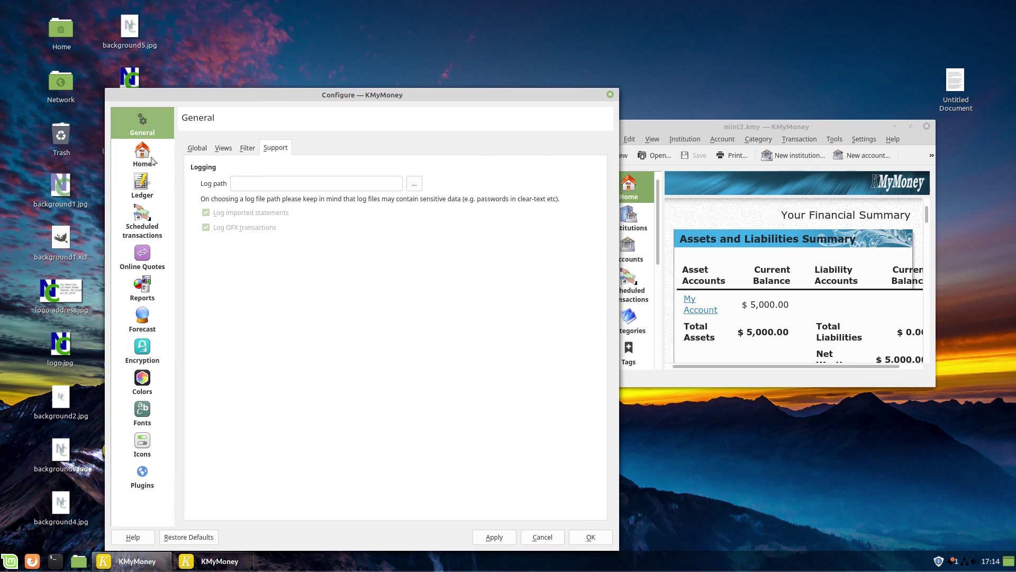
click(151, 160)
click(154, 125)
click(247, 150)
click(229, 149)
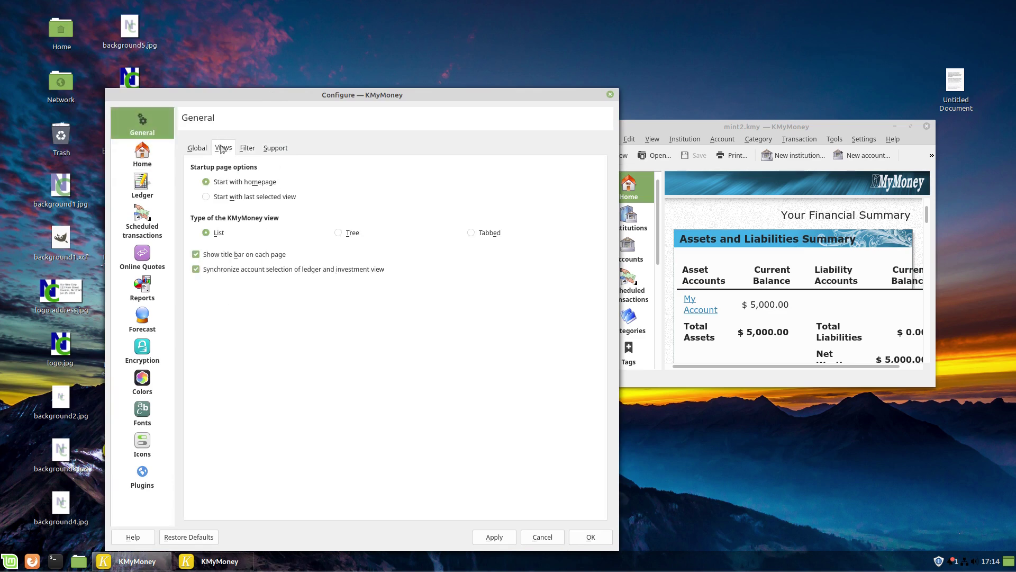
click(194, 148)
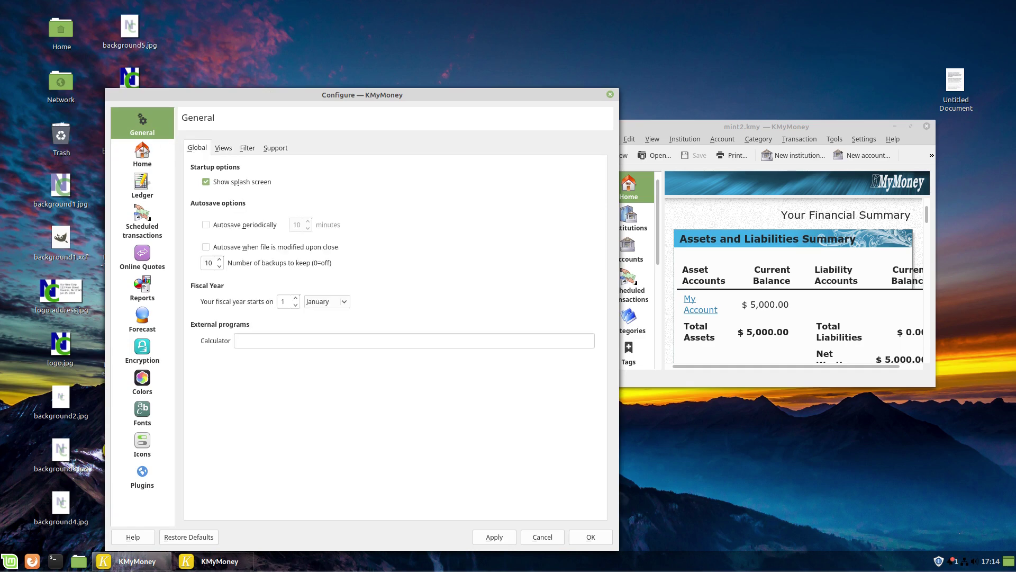
Review the Home, Ledger, Scheduled transactions, Online Quotes, Reports and Forecast settings
click(147, 156)
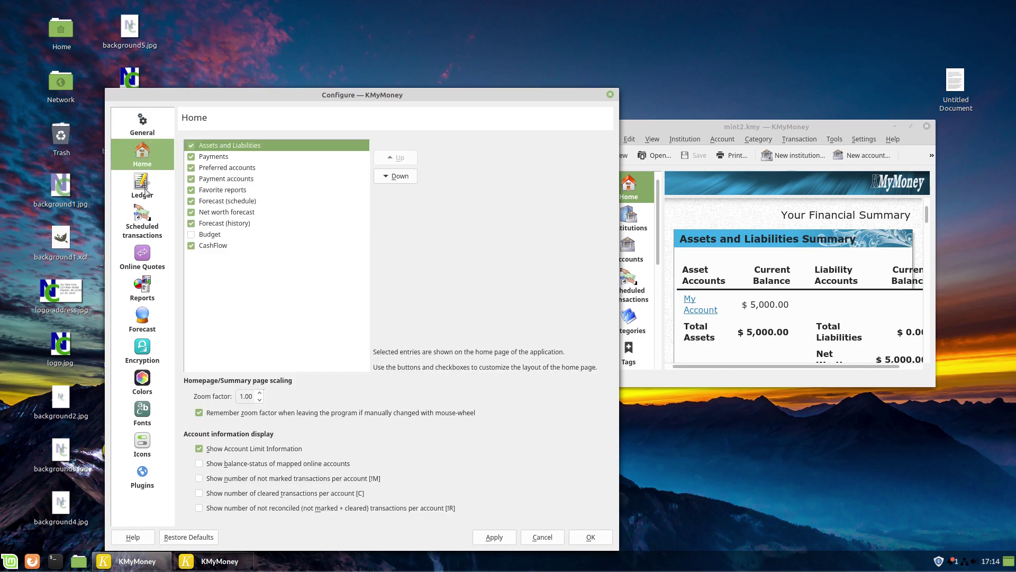
click(149, 192)
click(148, 218)
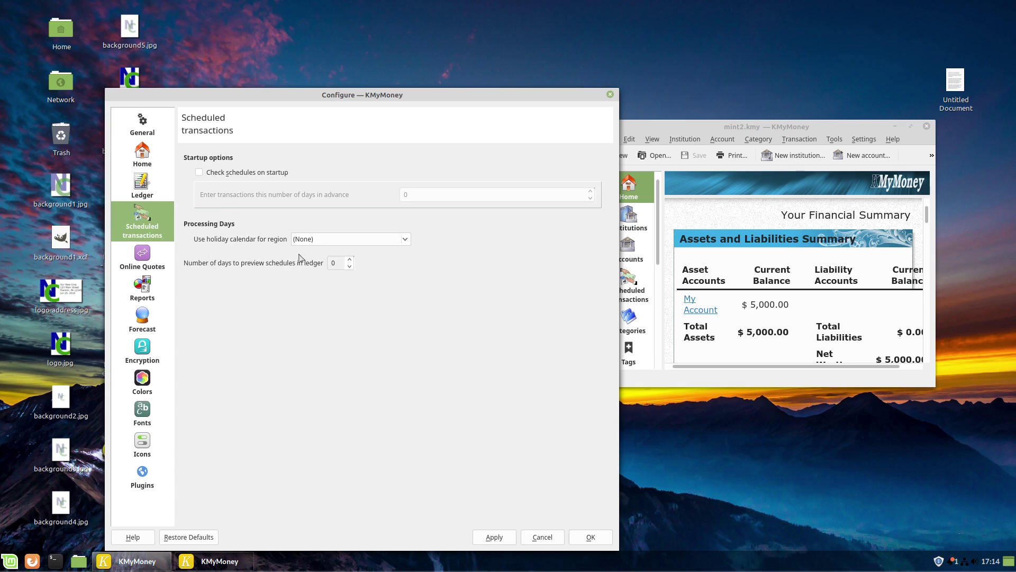
click(143, 254)
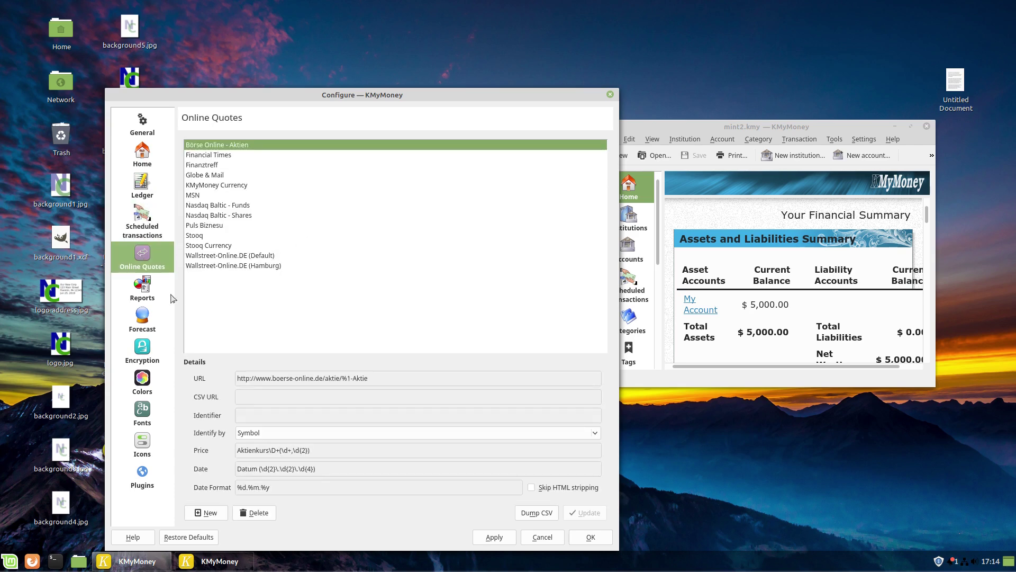
click(167, 295)
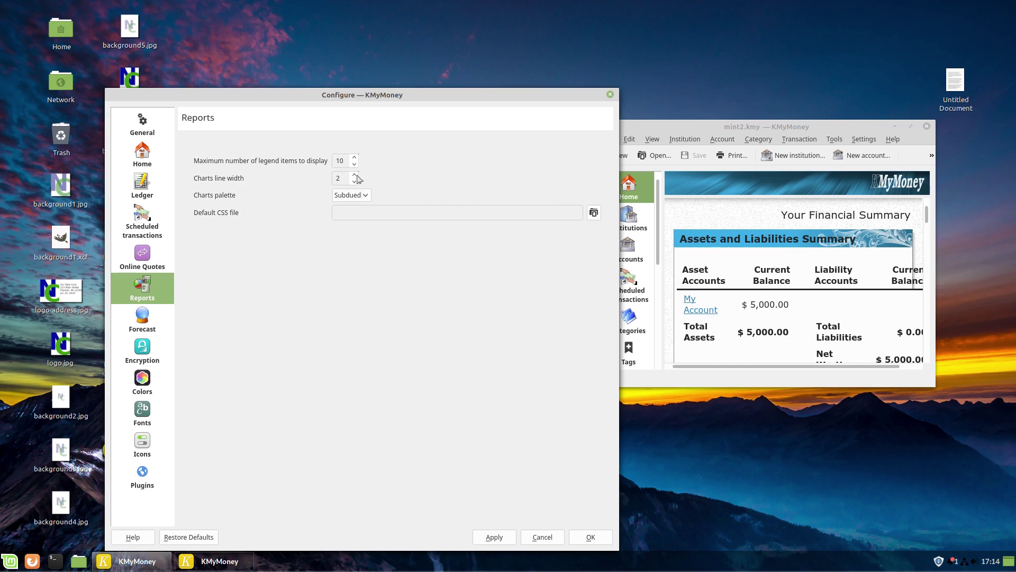
click(163, 324)
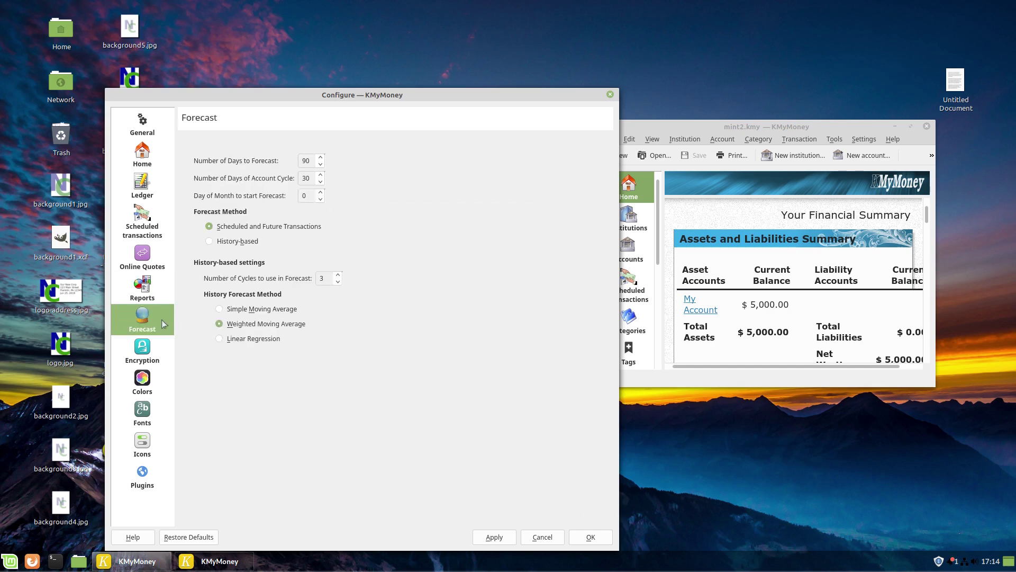
Review the Encryption, Colors, Fonts, Icons and Plugins settings, then accept and close the configuration dialog
click(157, 363)
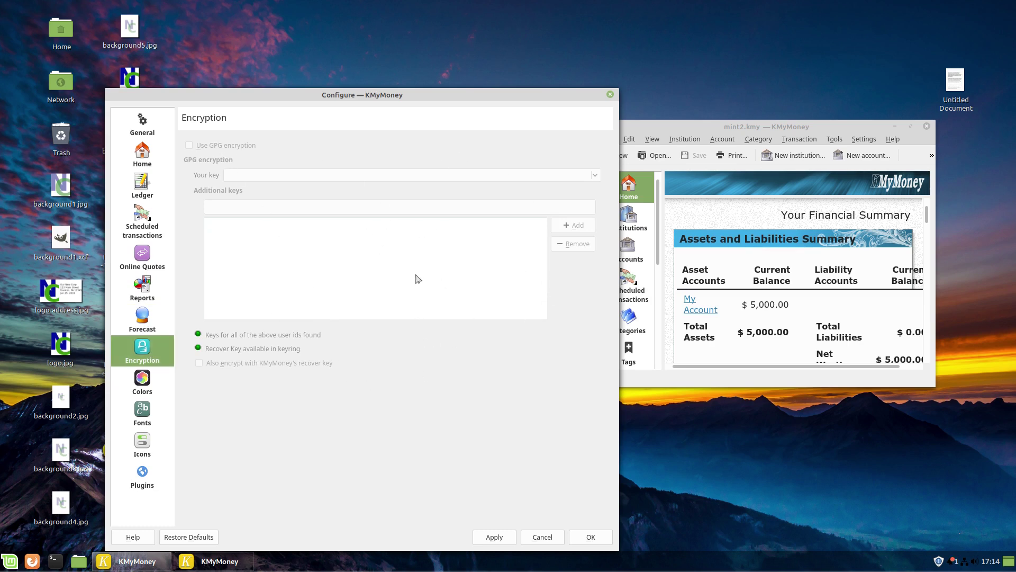
click(149, 382)
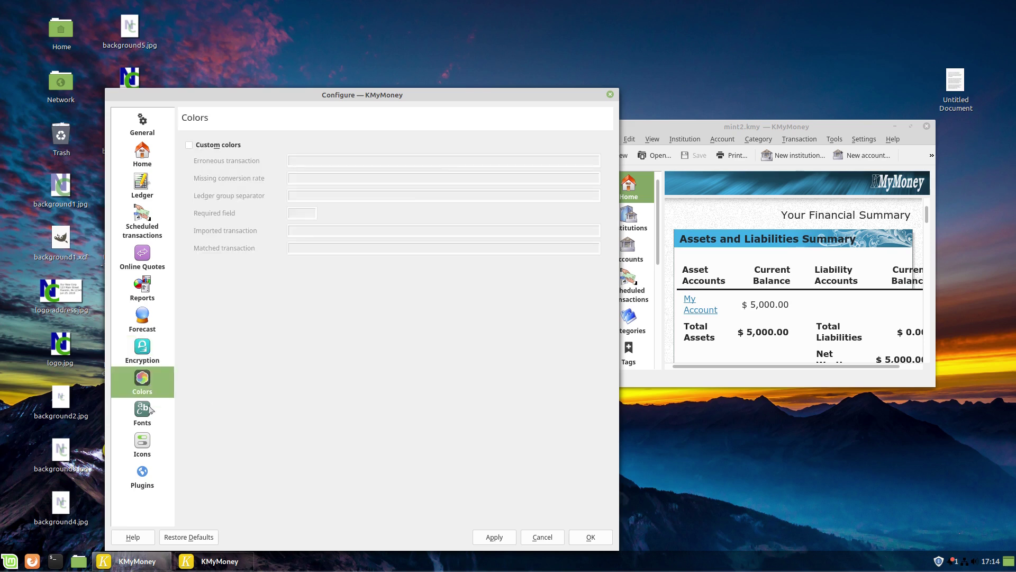
click(149, 407)
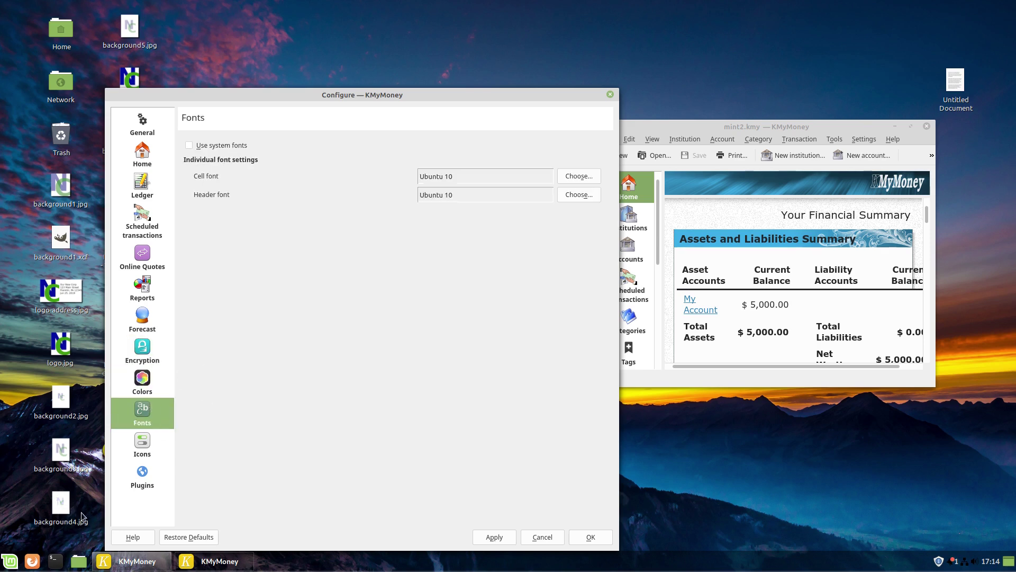
click(165, 442)
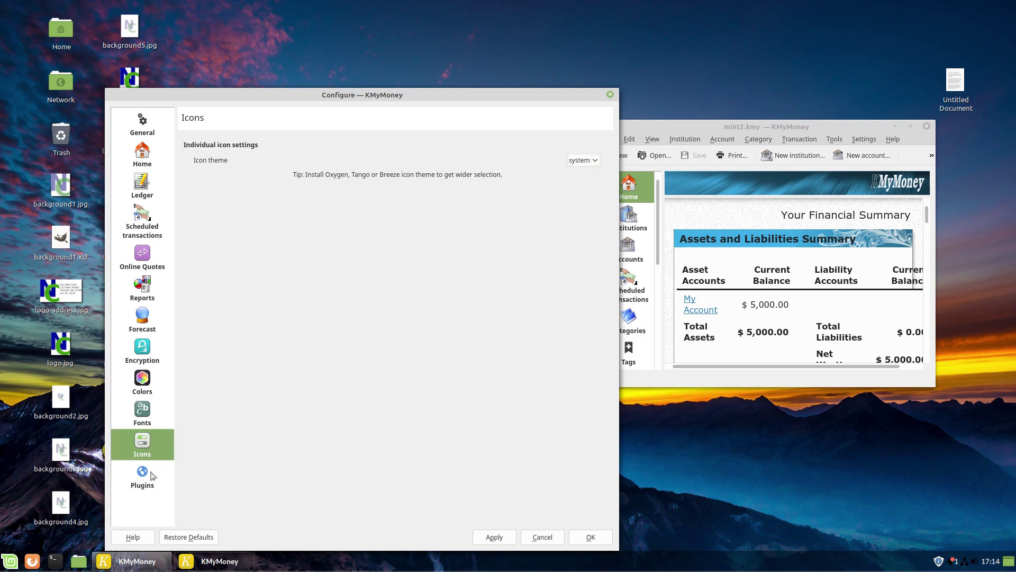
click(151, 473)
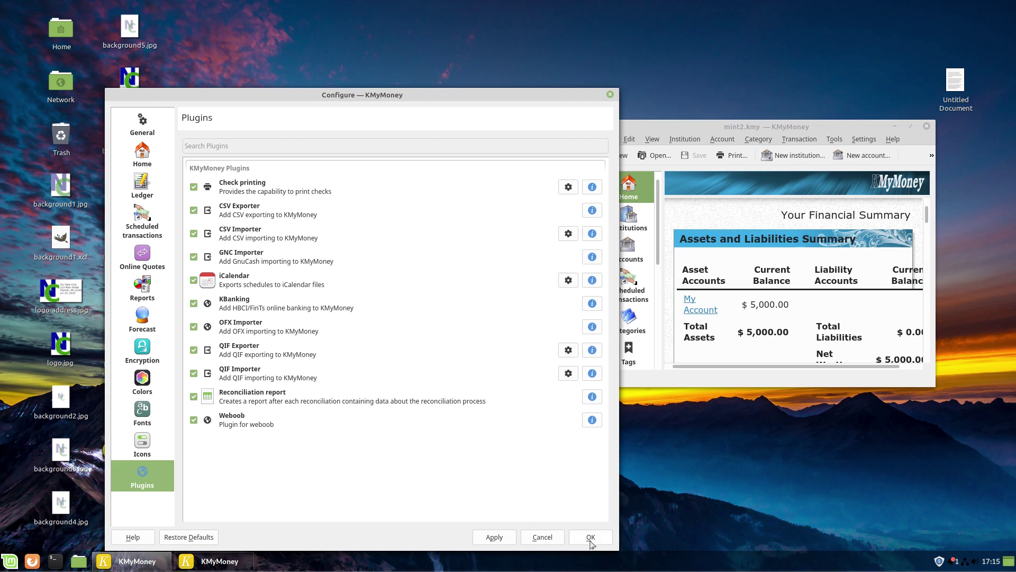
click(591, 538)
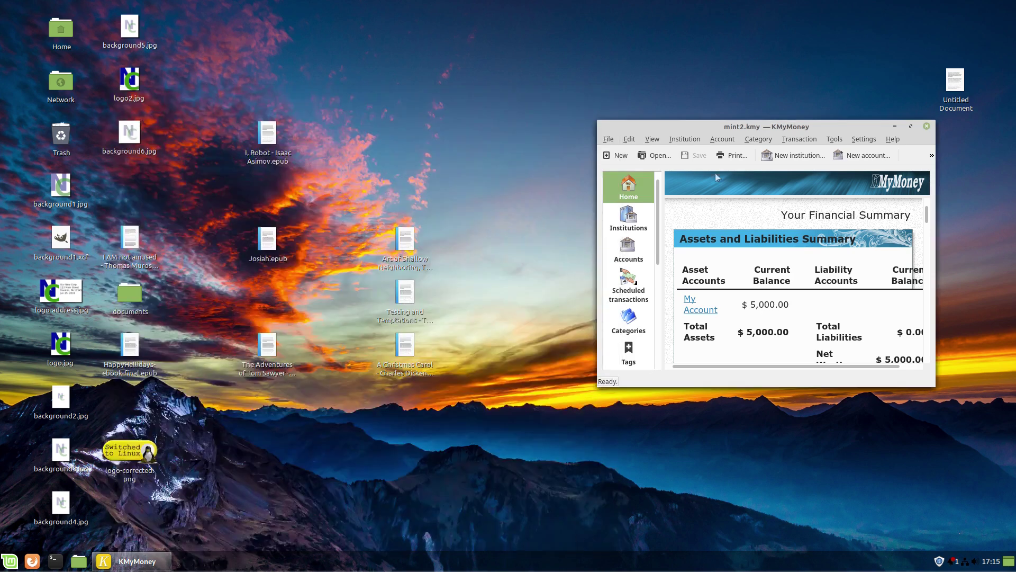
Maximize the main window and look over the financial summary on the Home page
click(911, 126)
scroll(705, 297, down, 1)
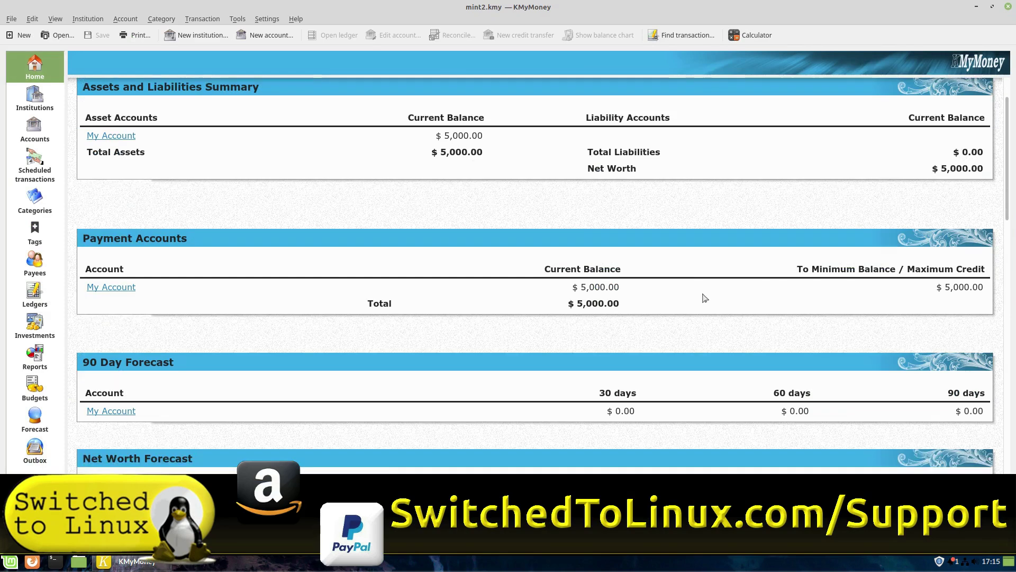
scroll(544, 275, up, 1)
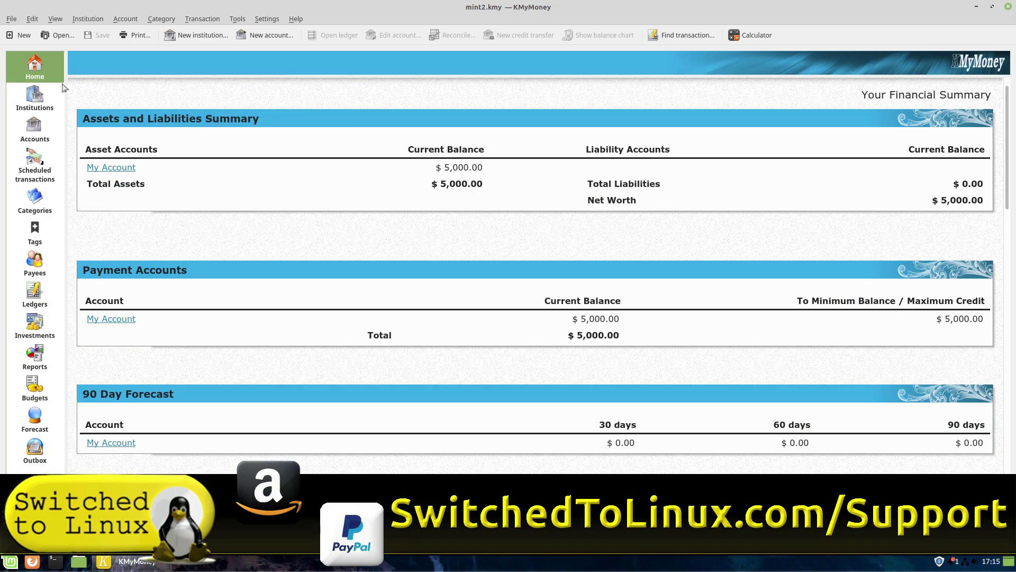
Examine the account under My Bank in the institutions list and try to launch the calculator
click(37, 100)
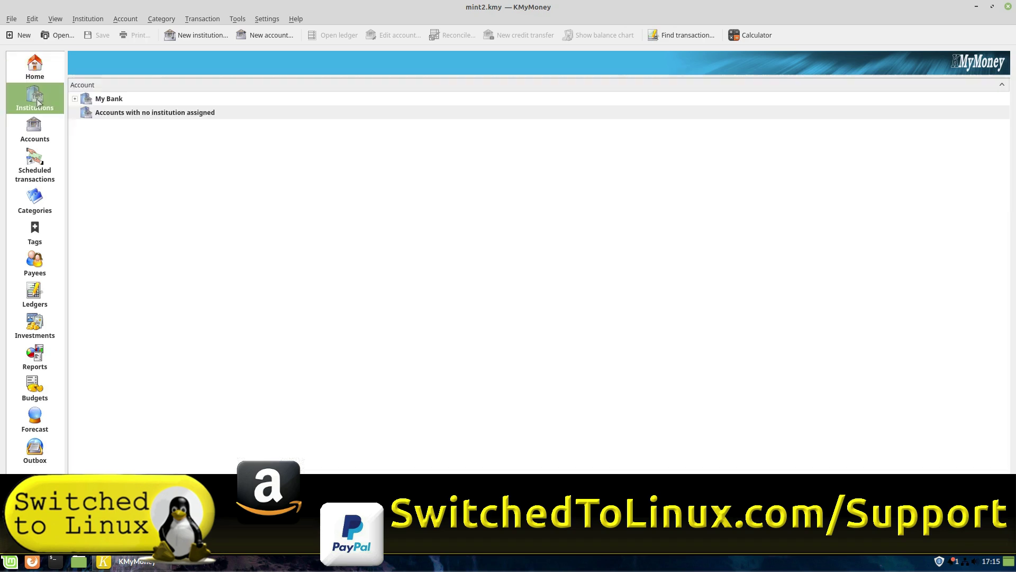
click(75, 99)
click(113, 114)
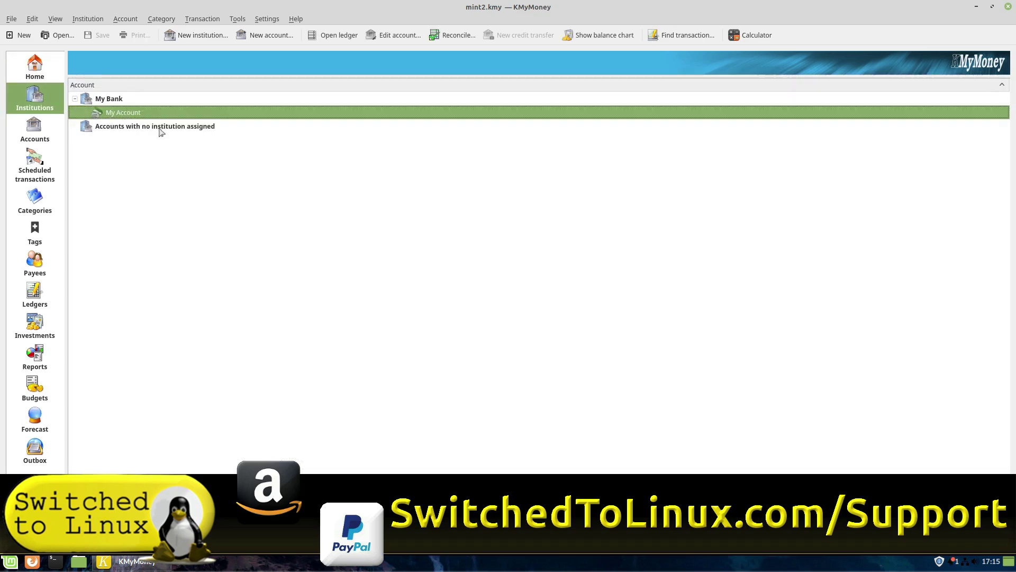
click(110, 99)
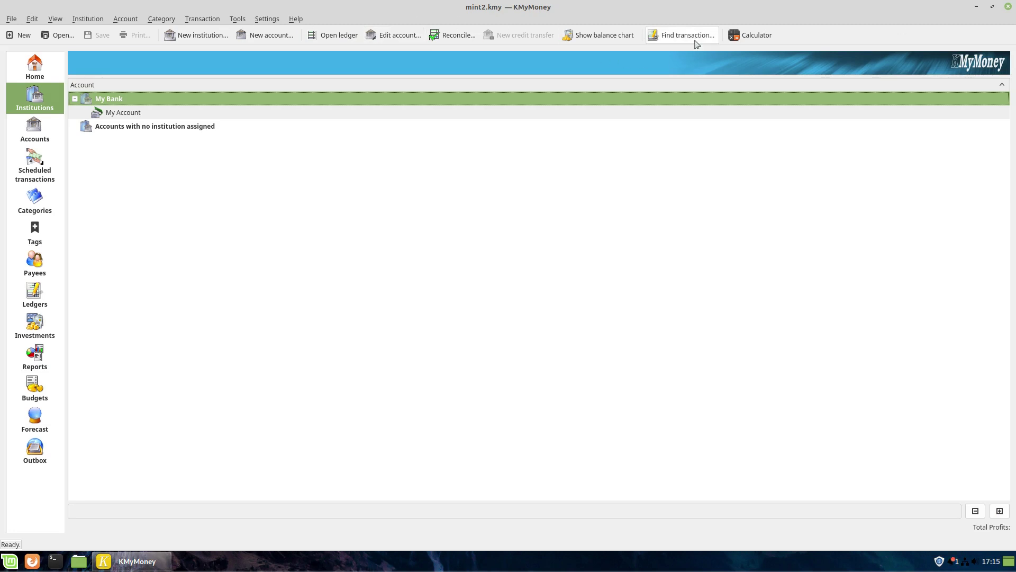
click(753, 42)
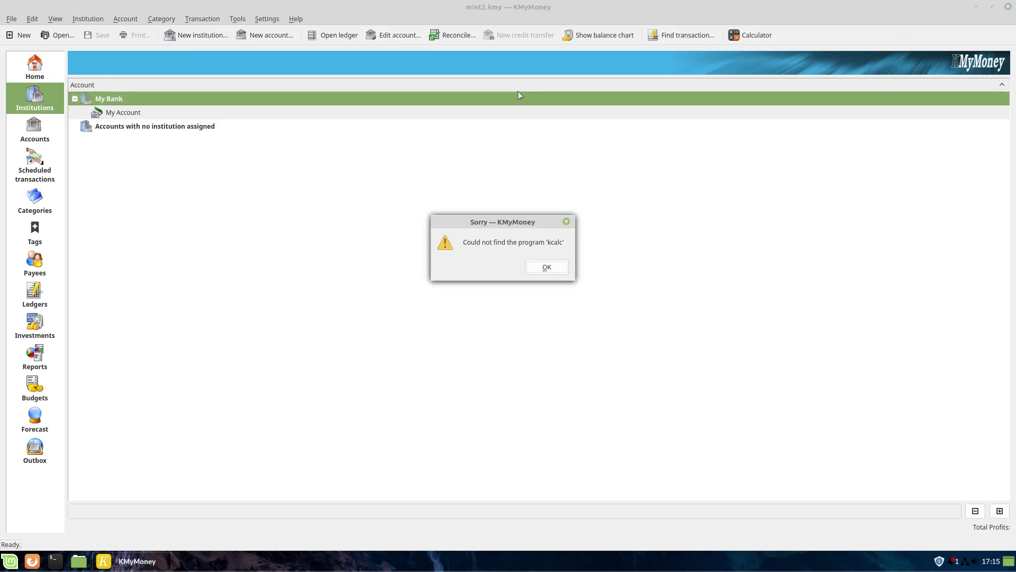
click(556, 269)
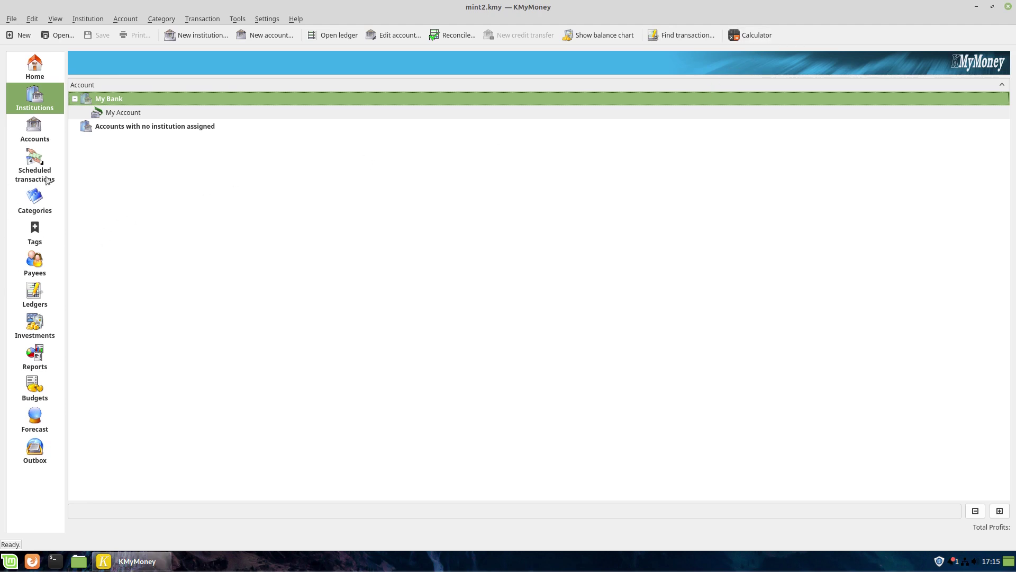
Expand the Expense and Income categories down to their Business subcategories and examine the lists
click(38, 200)
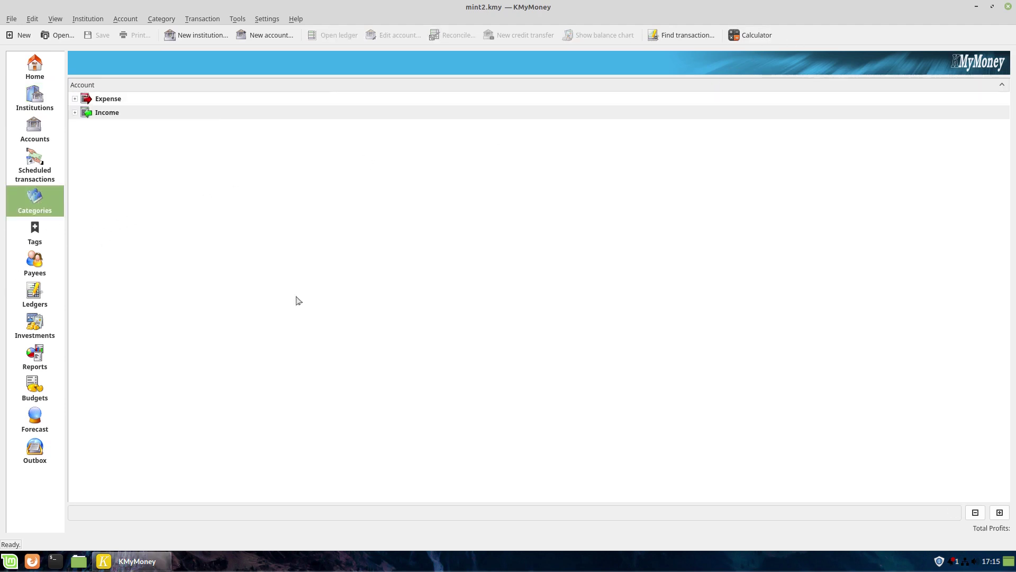
click(75, 99)
click(85, 113)
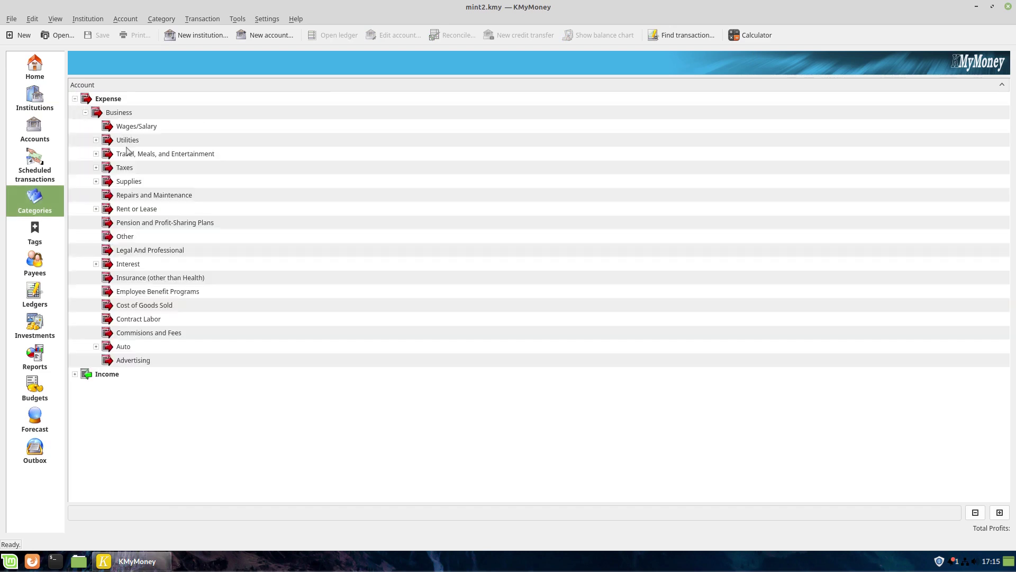
click(75, 374)
click(85, 388)
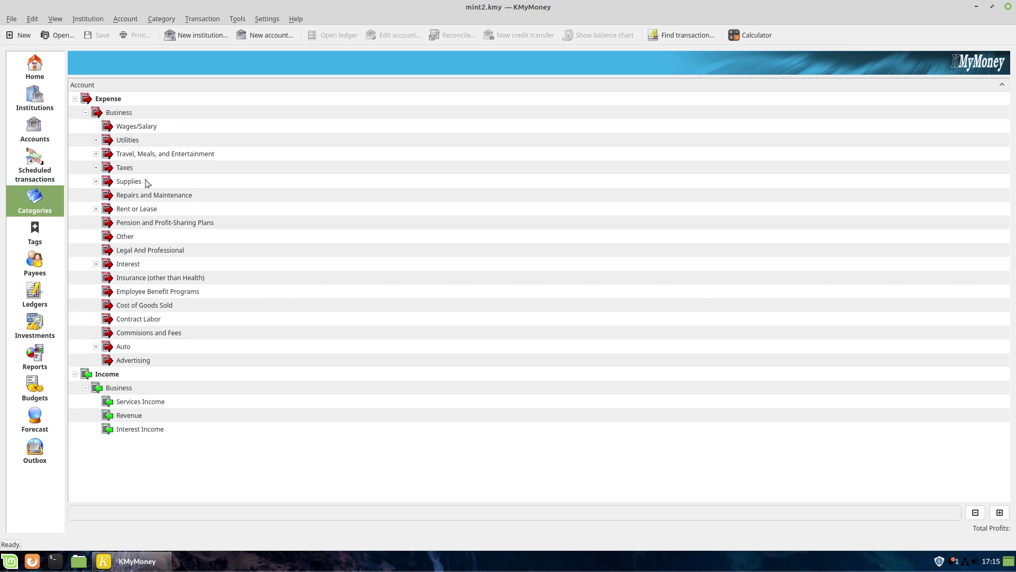
click(135, 278)
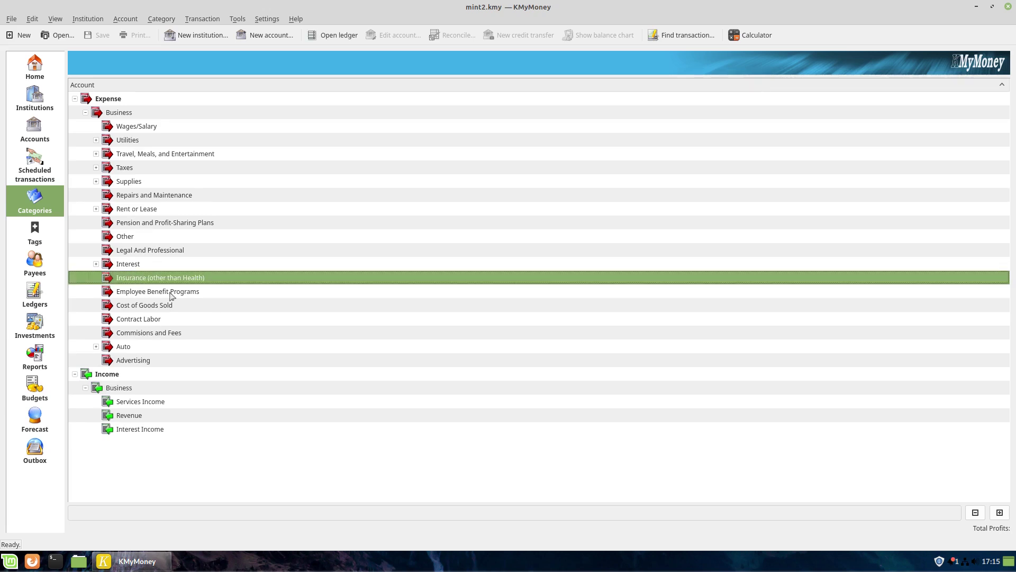
Check the Tags page, then add a payee named Internet Bill
click(35, 237)
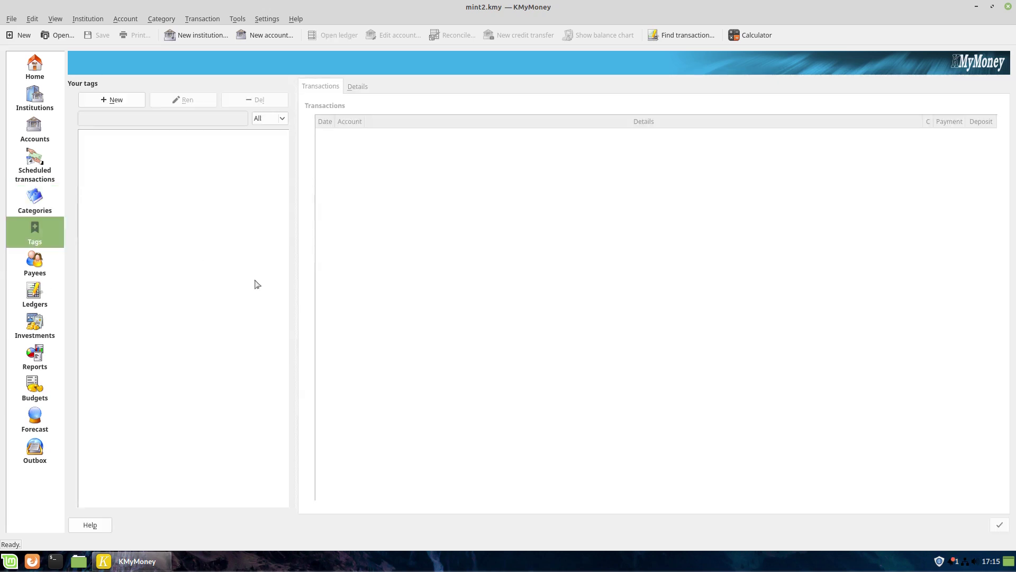
click(38, 265)
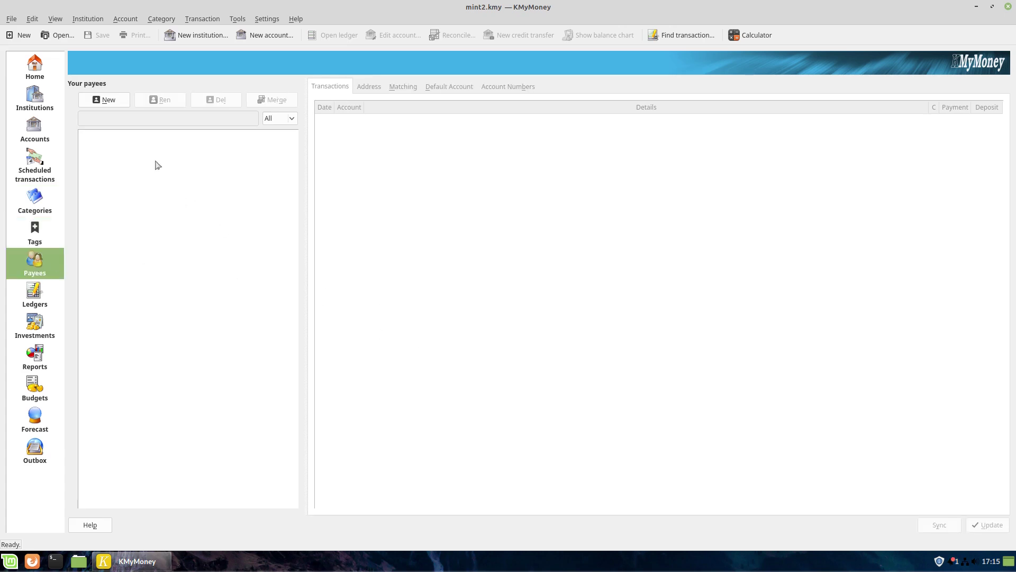
click(107, 100)
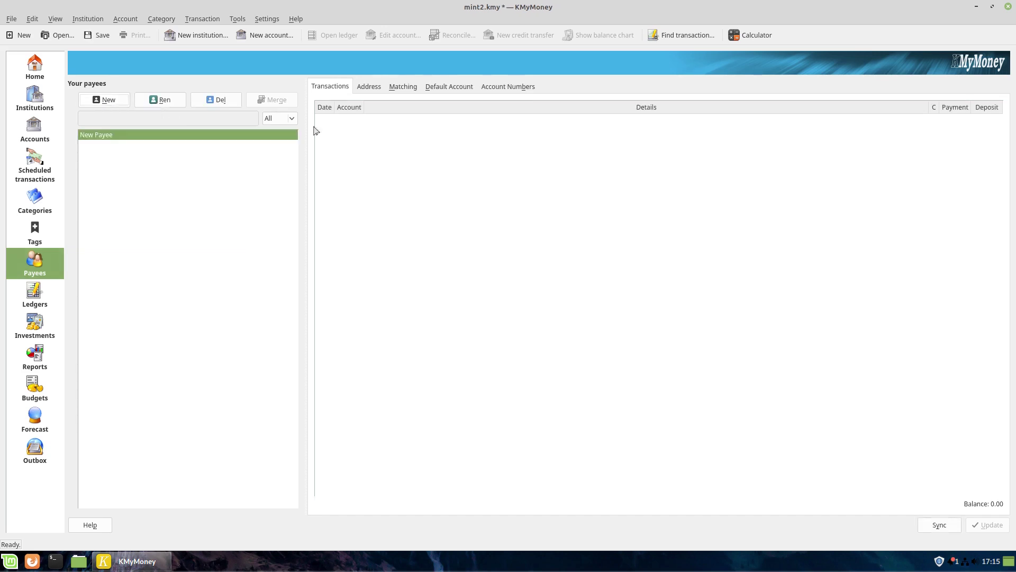
double_click(215, 135)
text(Internet Bill)
key(Return)
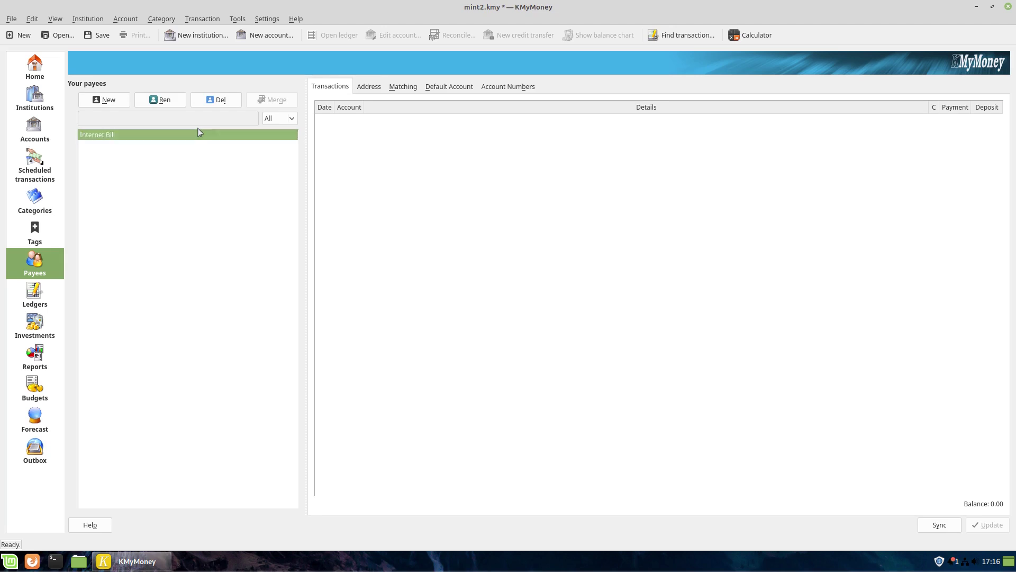
Add a second payee named Mortgage and view both payees' transactions
click(106, 104)
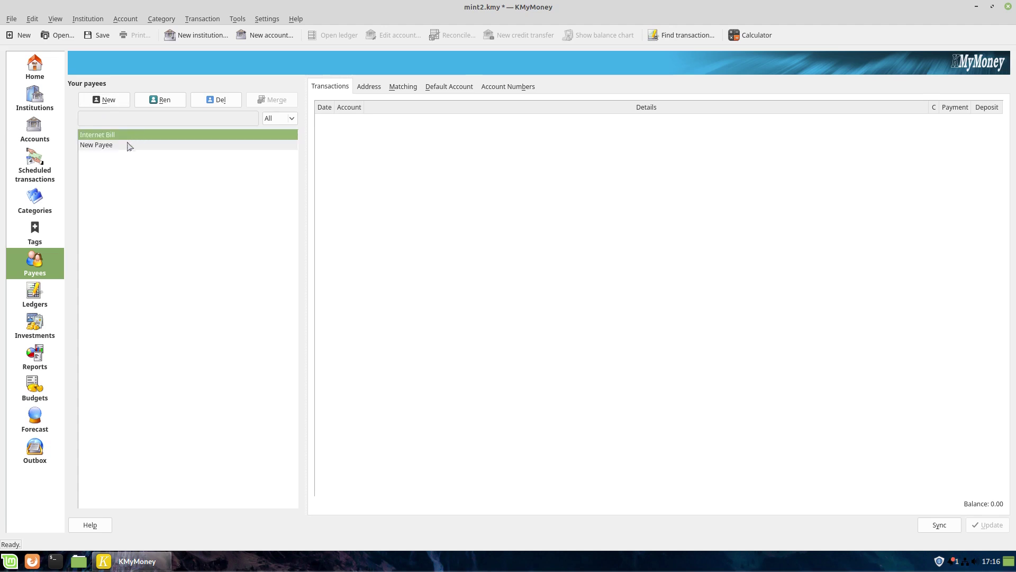
text(Mortgage)
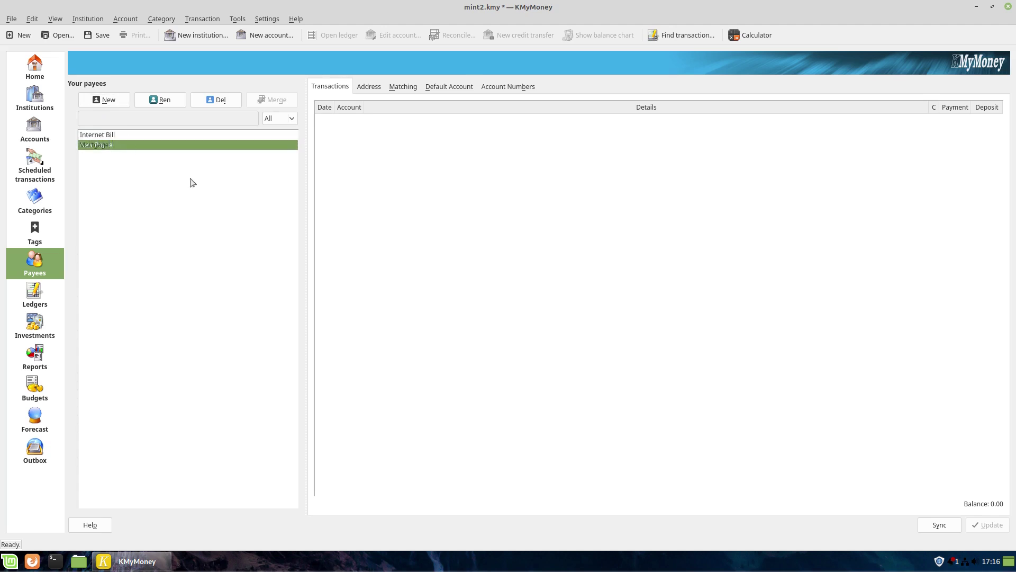
key(Return)
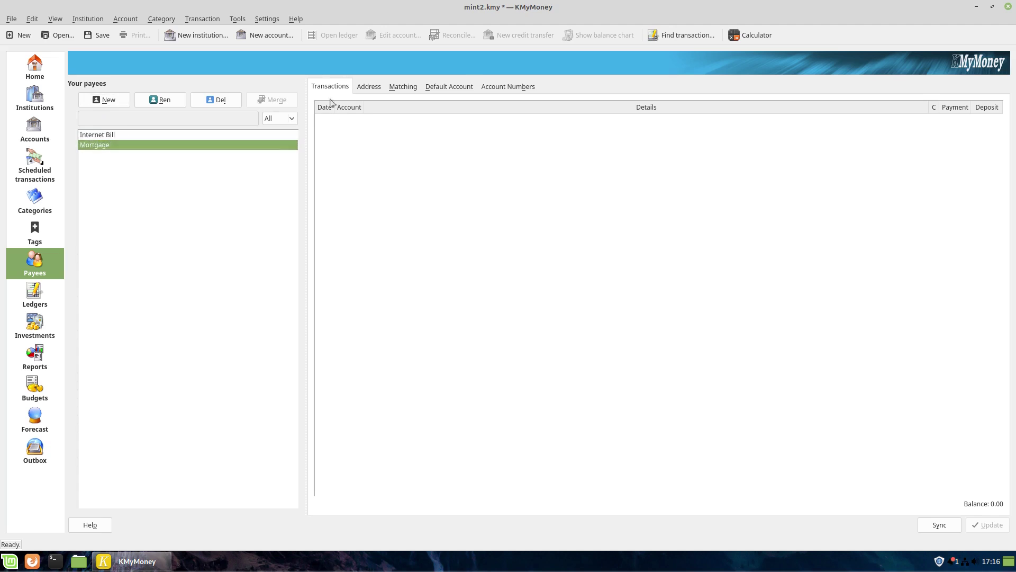
click(153, 137)
click(156, 145)
Look over the ledger, investments and chart reports, viewing the Income and Expenses Pie Chart and closing it again
click(37, 294)
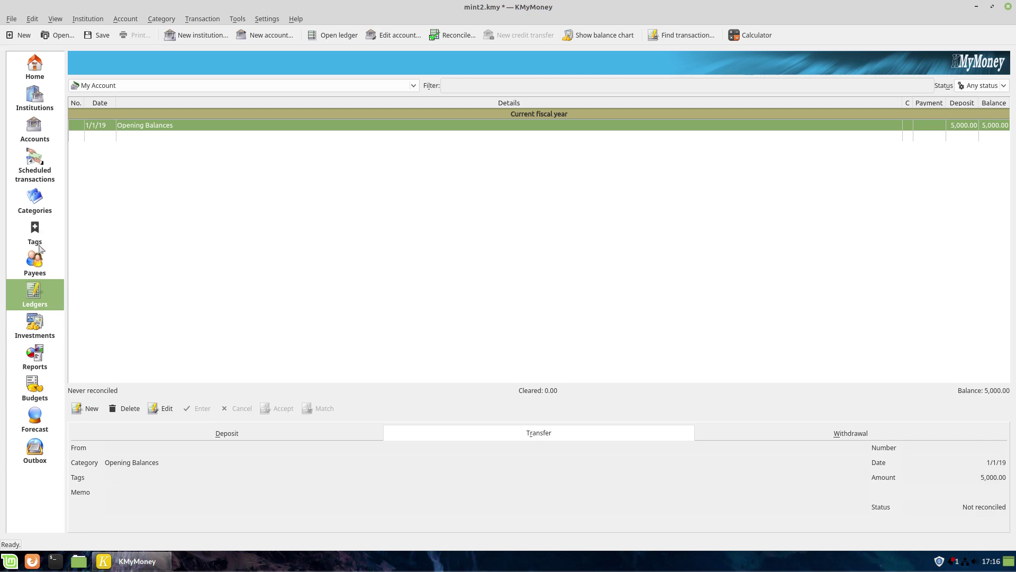
click(33, 327)
click(35, 362)
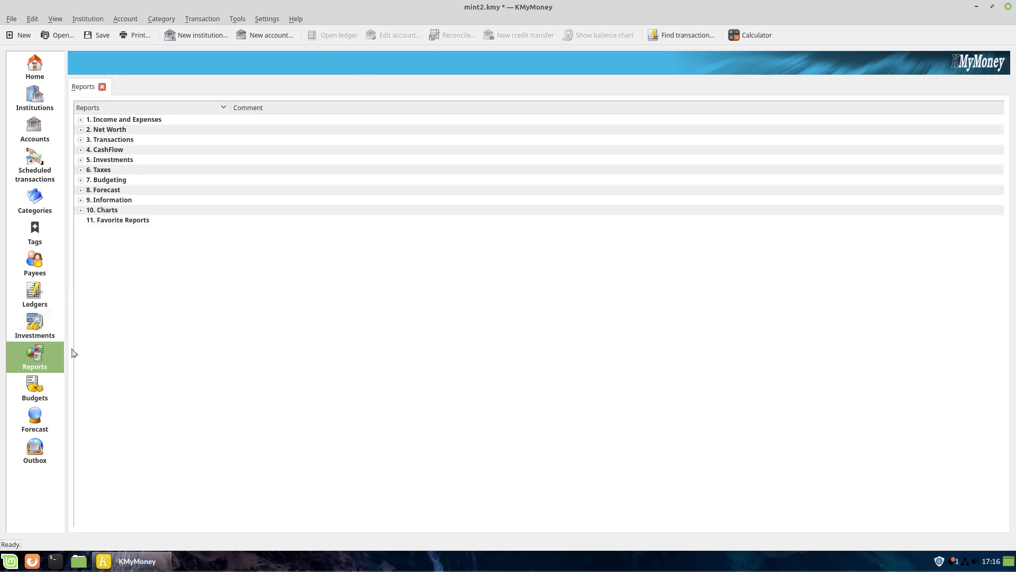
click(81, 211)
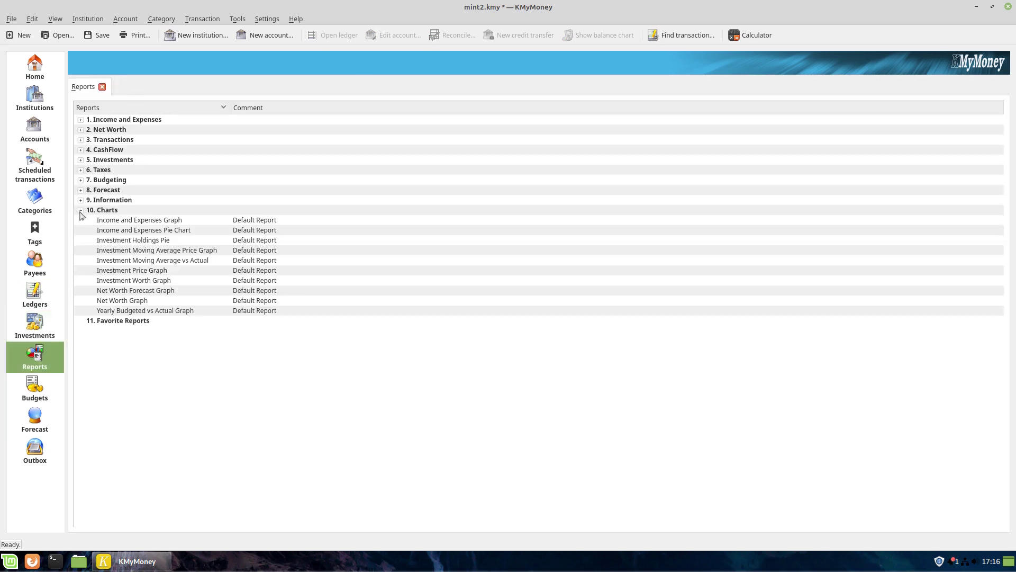
double_click(128, 231)
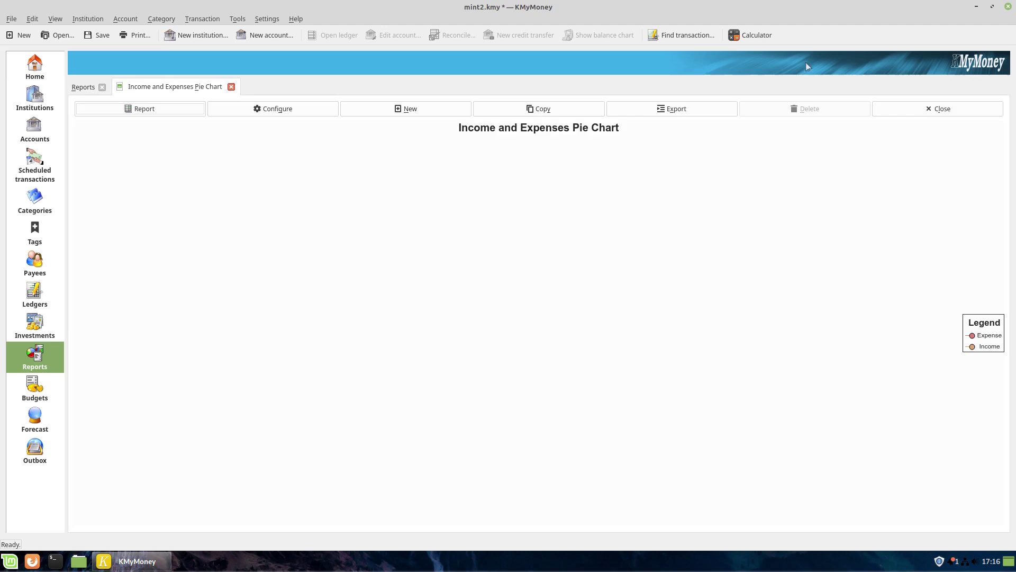
click(231, 86)
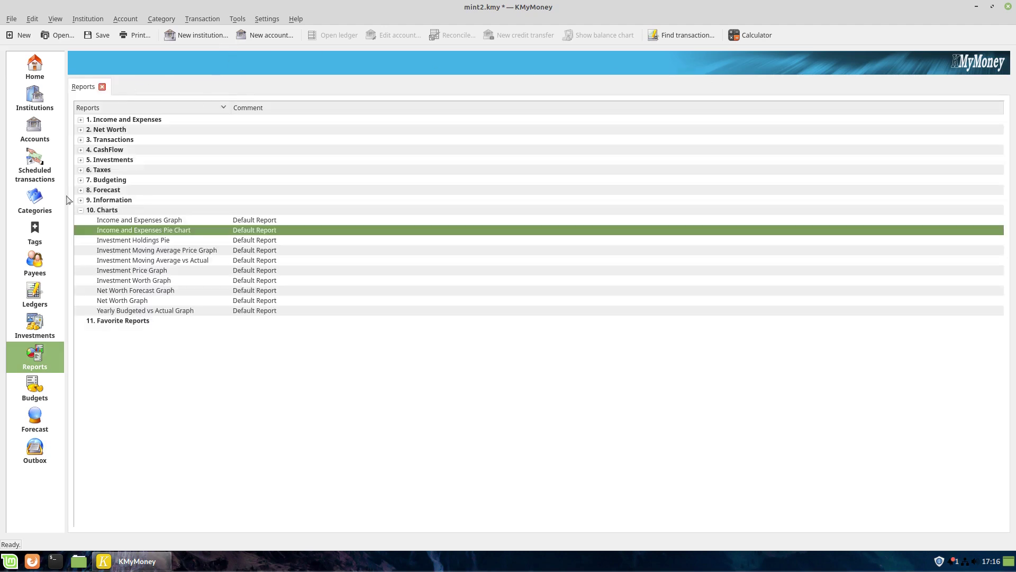
Look through the Budgets, Forecast, Outbox, Categories and Tags pages
click(32, 392)
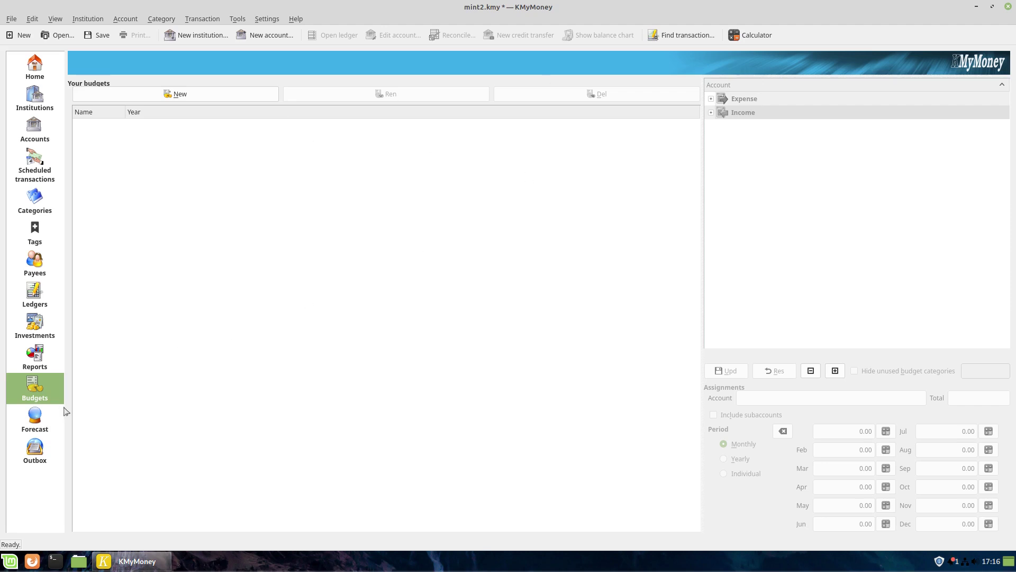
click(44, 419)
click(48, 452)
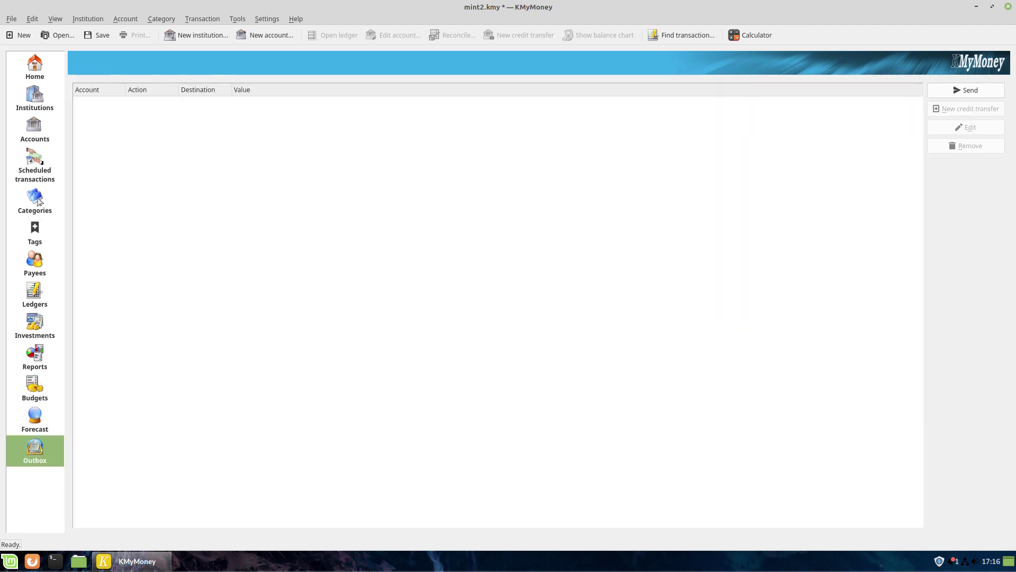
click(52, 204)
click(53, 233)
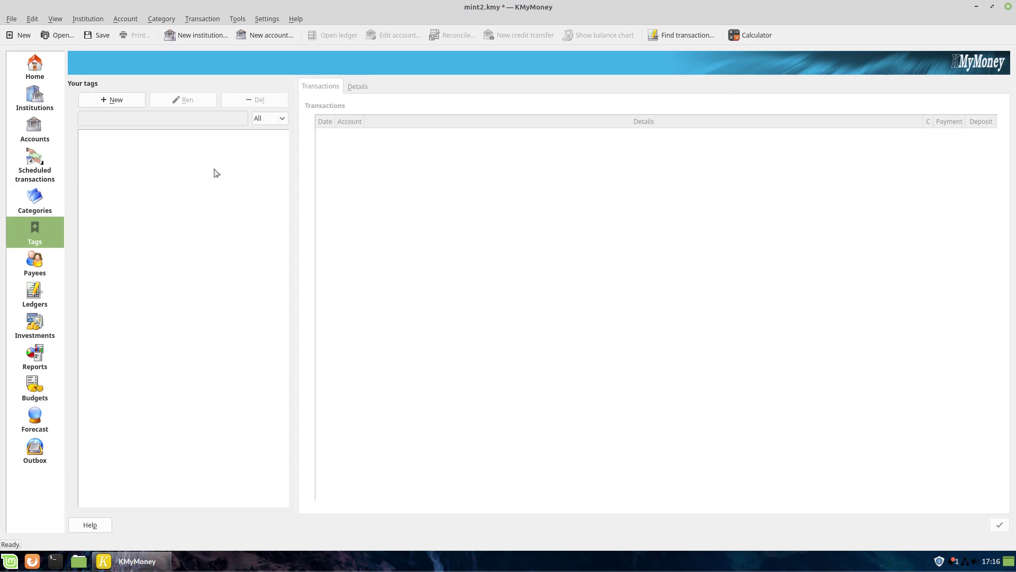
Show the ledger for My Account and start a new transaction in it
click(217, 20)
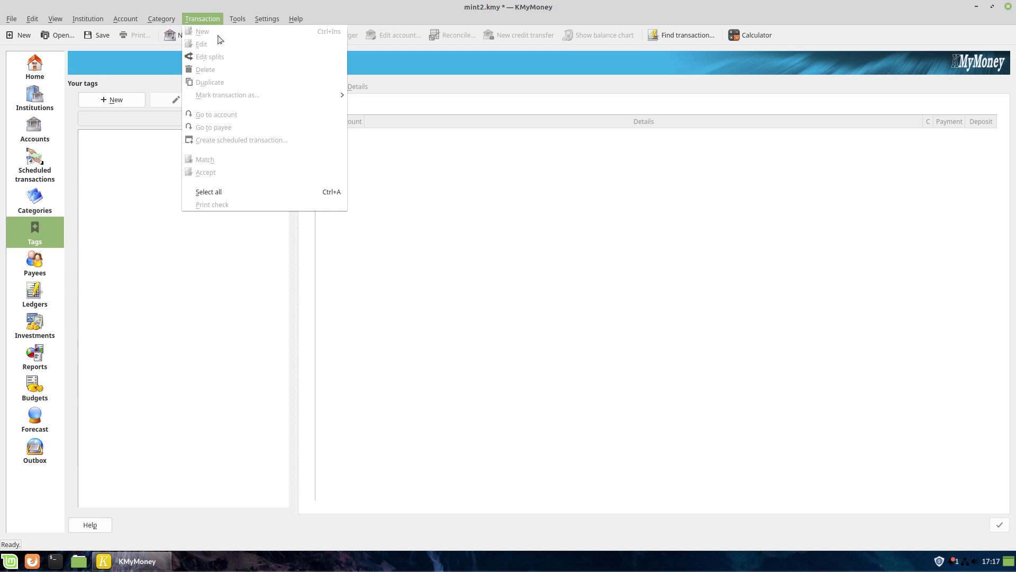
click(126, 278)
click(28, 297)
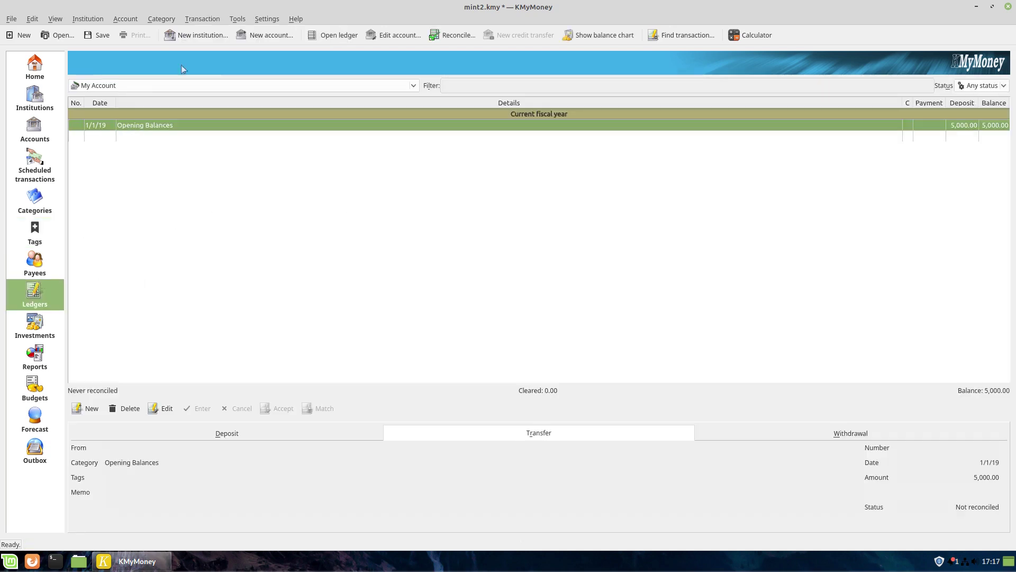
click(178, 85)
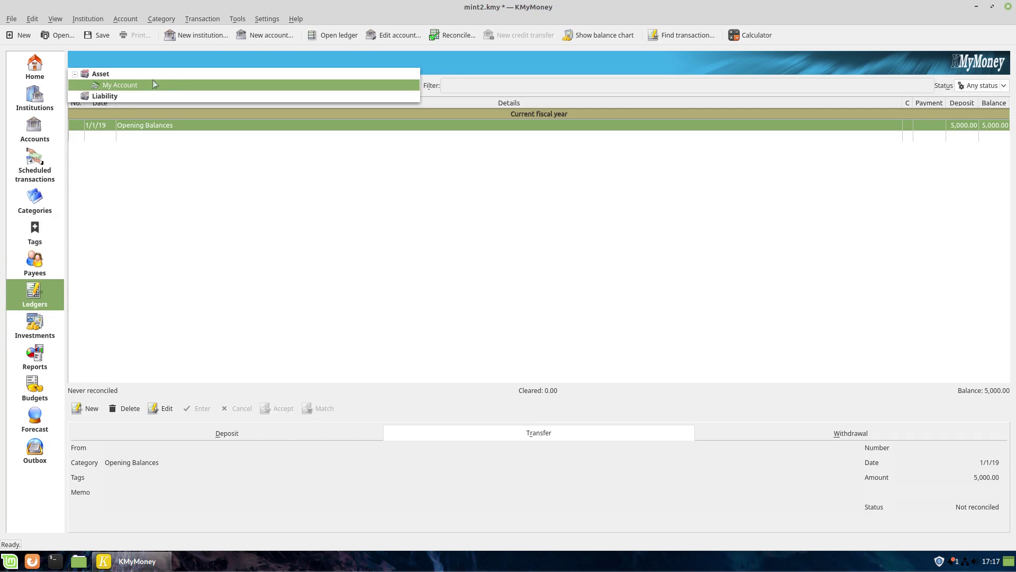
click(136, 86)
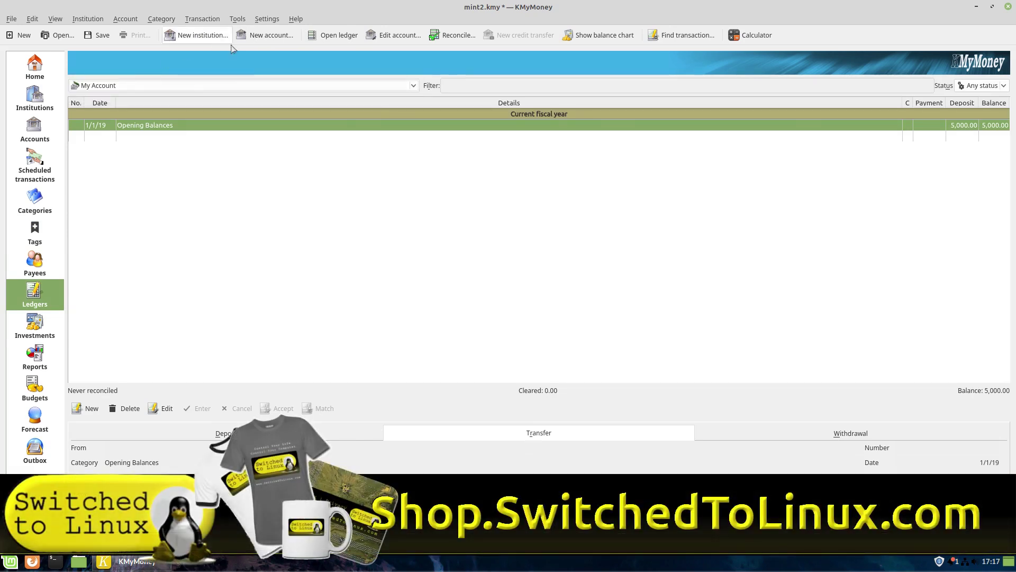
click(202, 20)
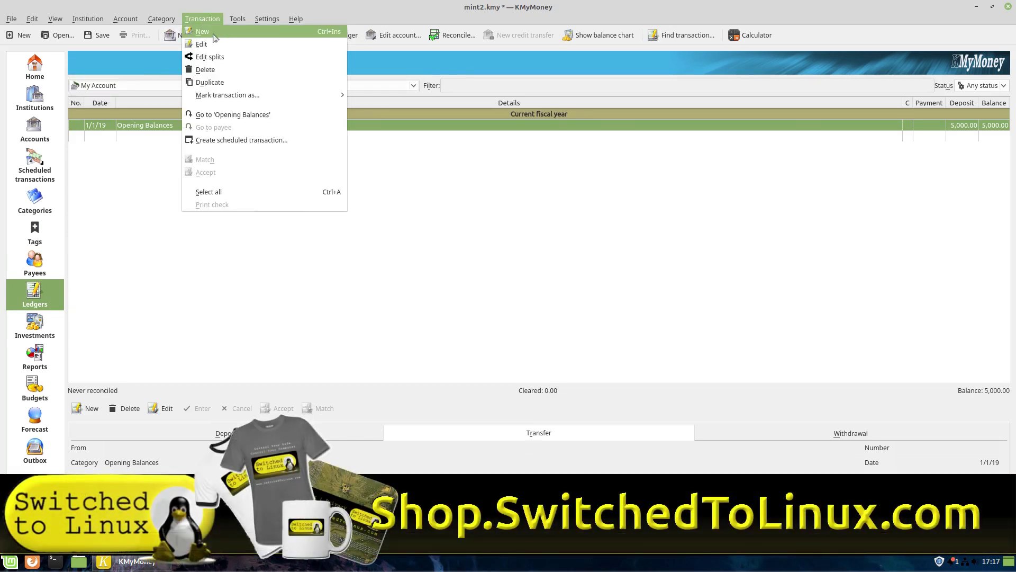
click(203, 31)
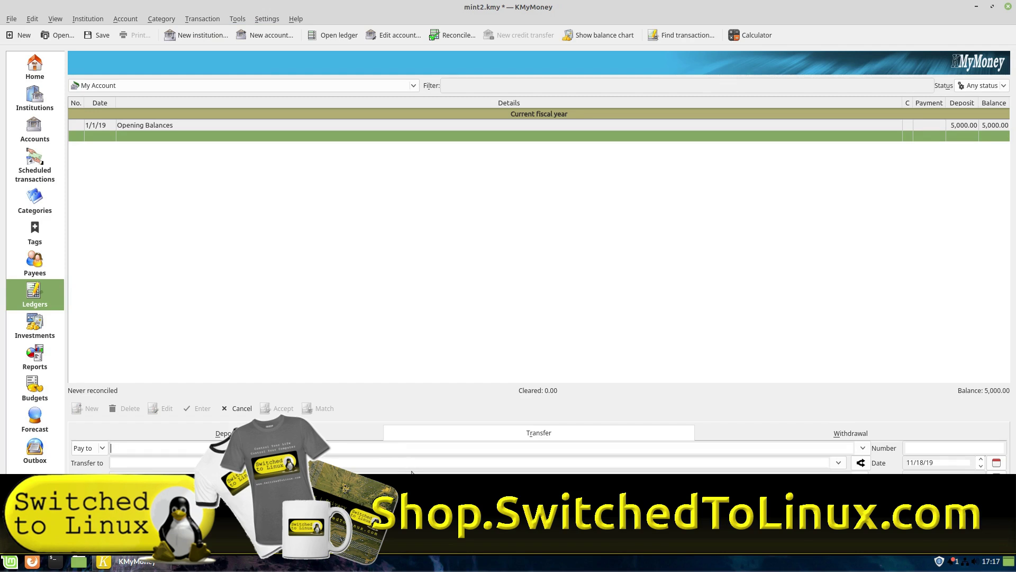
Compare the deposit, withdrawal and transfer forms, then make the new transaction a withdrawal
click(321, 434)
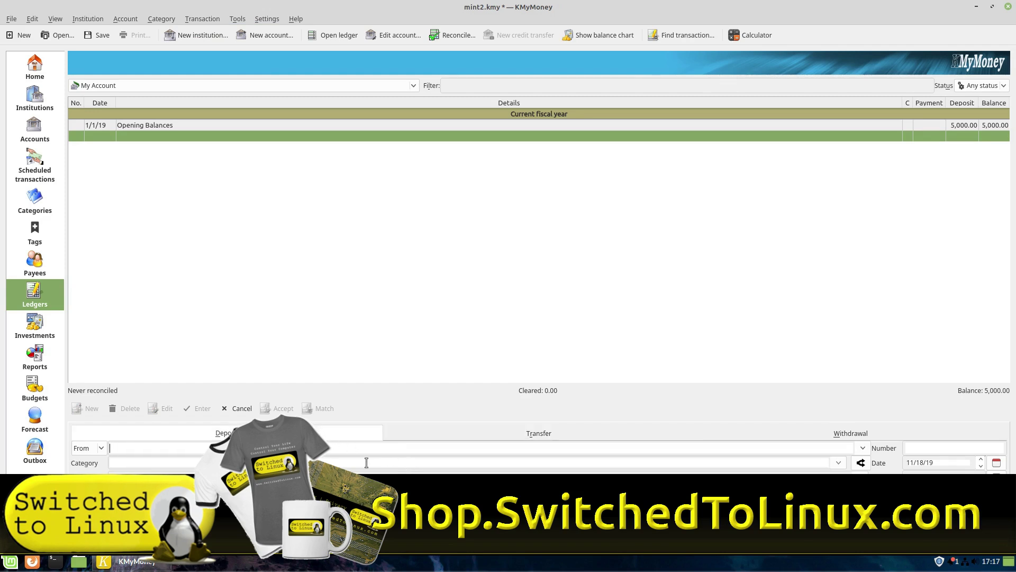
click(835, 435)
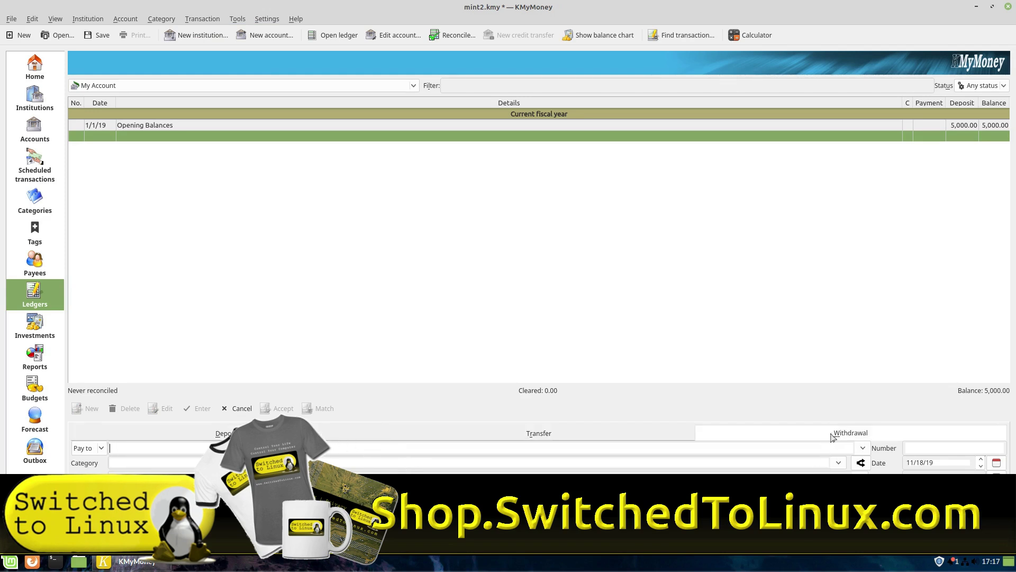
click(598, 433)
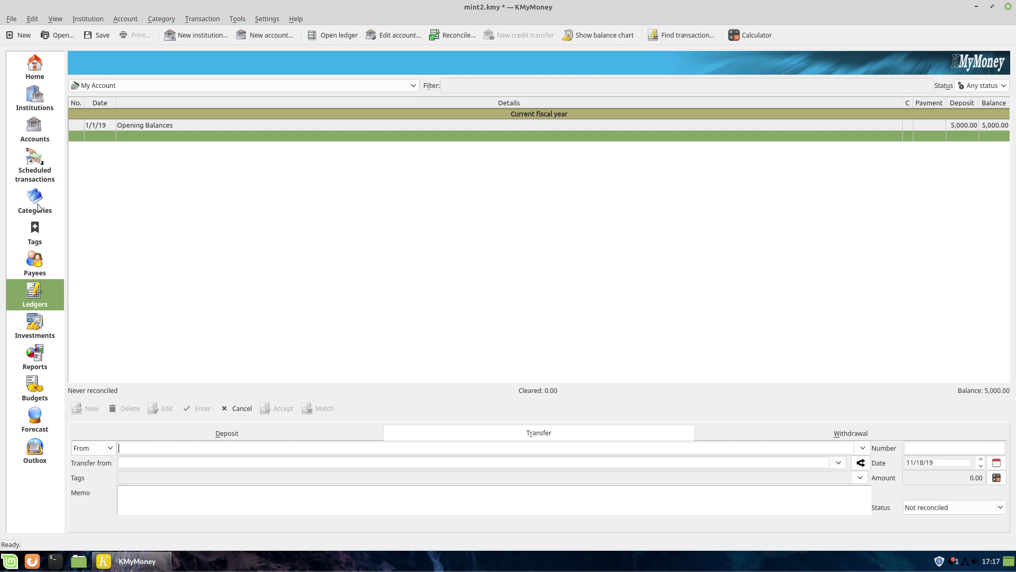
click(819, 438)
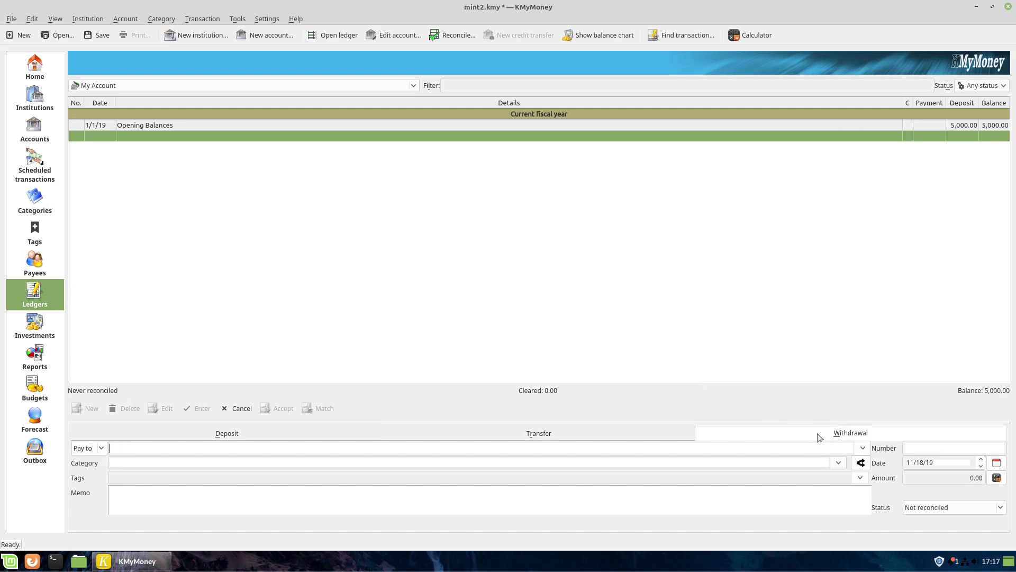
Fill in the withdrawal with the payee Internet Bill, the category Business and the memo "This is my internet bill"
click(863, 448)
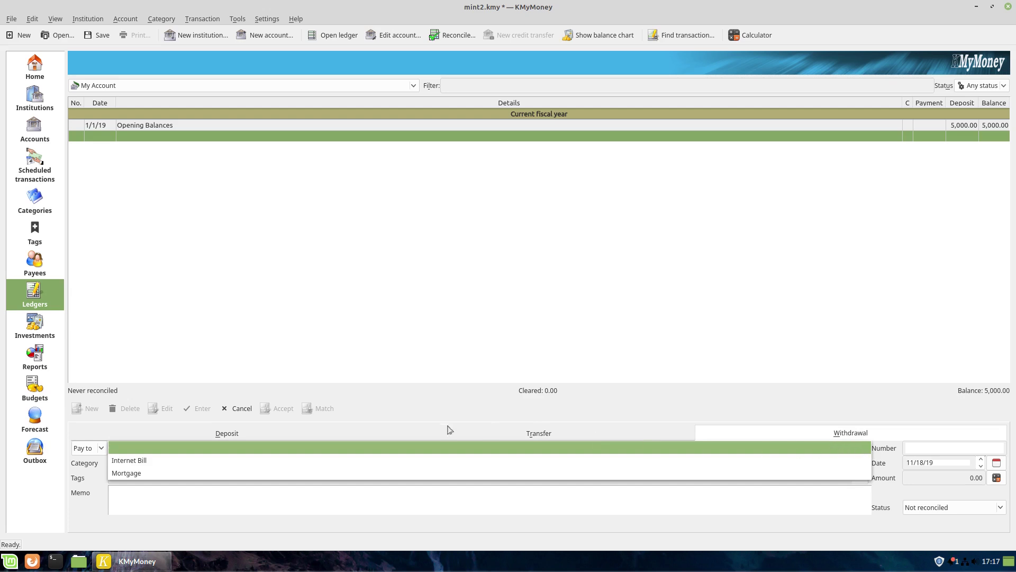
click(253, 462)
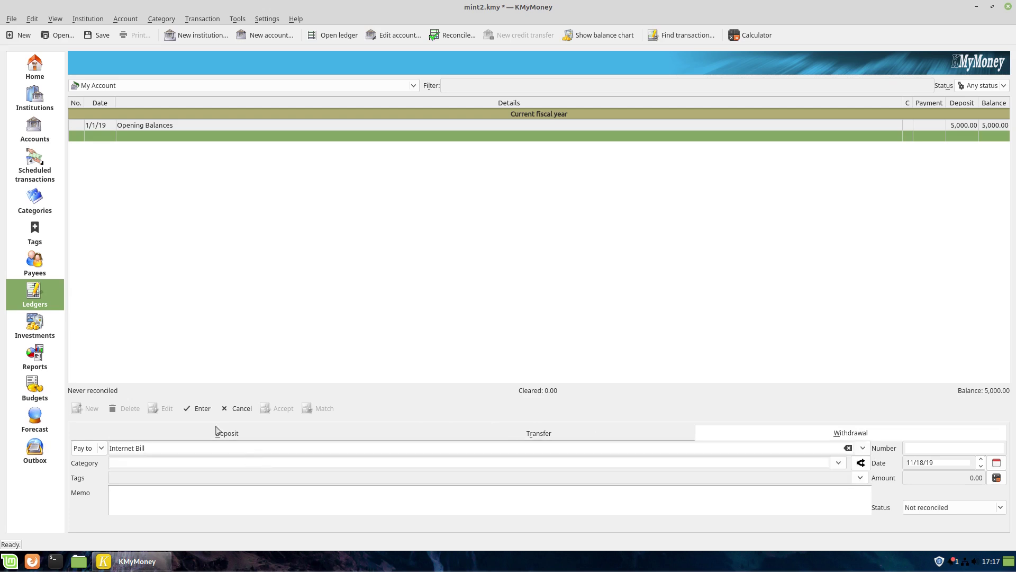
click(839, 462)
scroll(210, 383, down, 3)
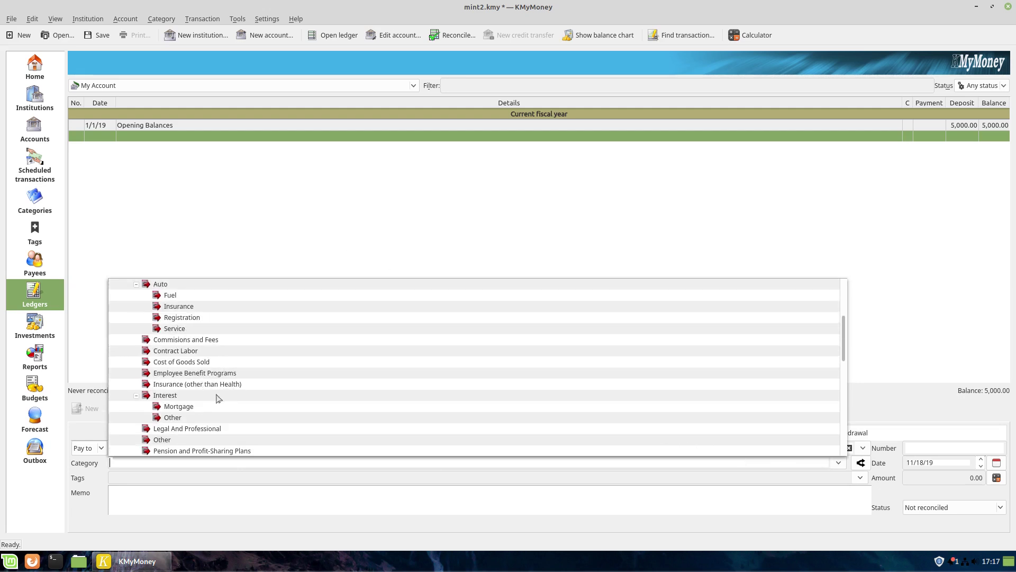
scroll(217, 405, down, 5)
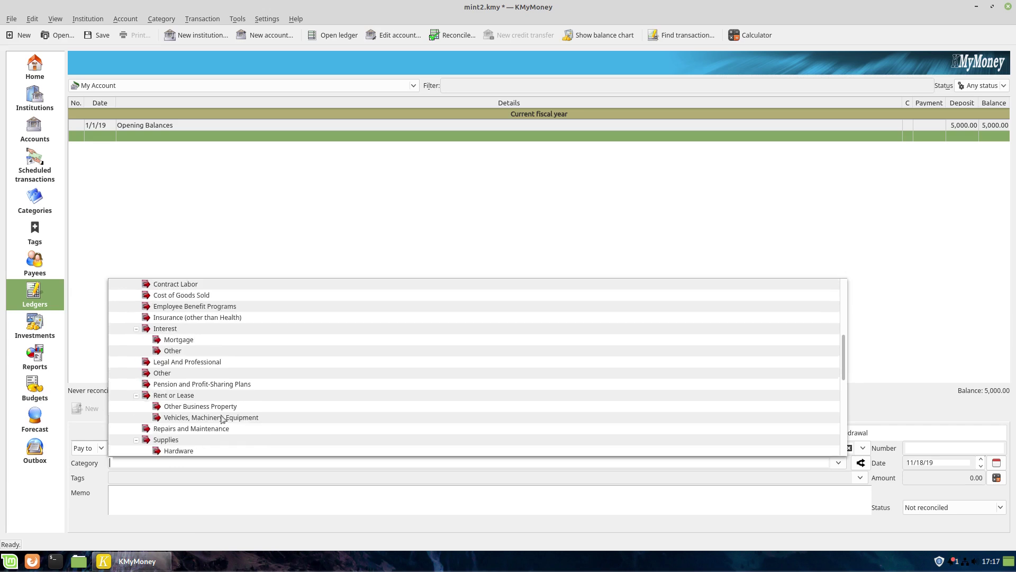
scroll(212, 380, down, 1)
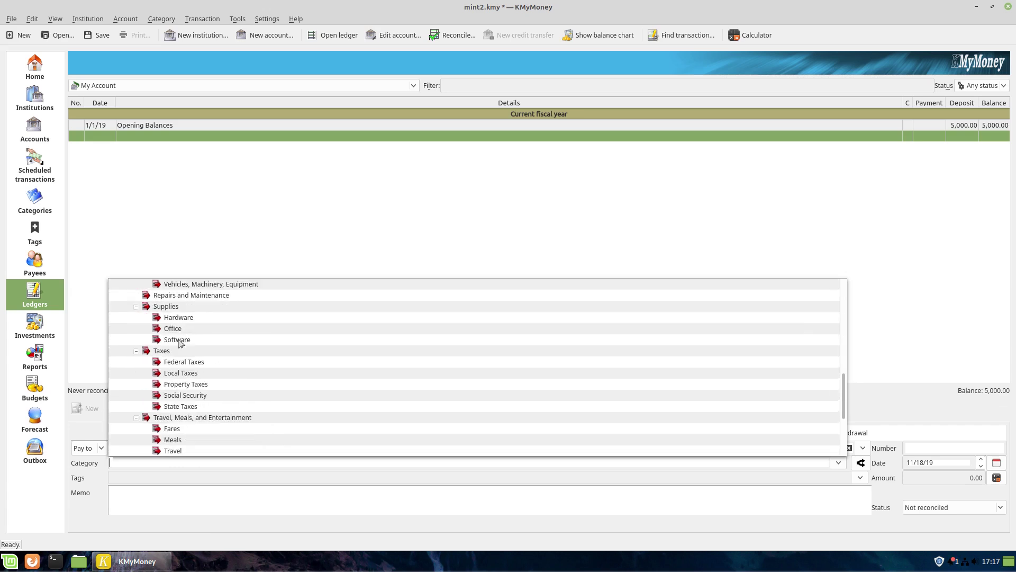
scroll(268, 358, up, 9)
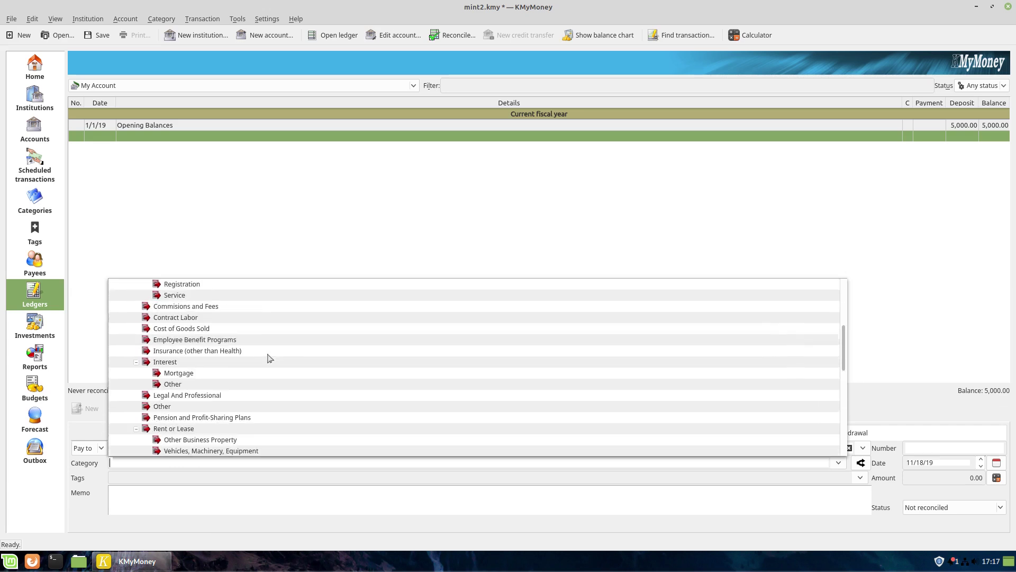
click(169, 365)
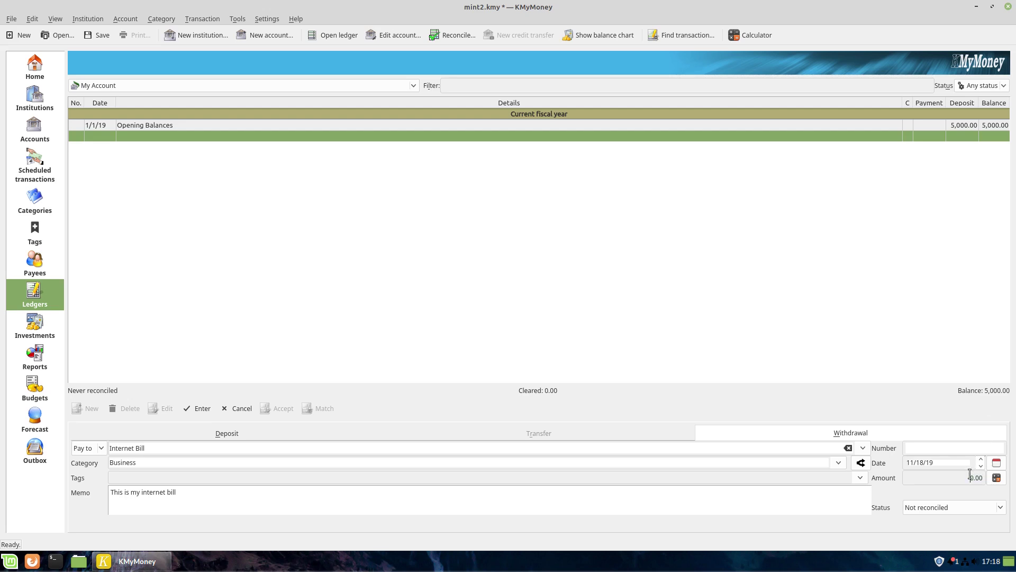
Set the withdrawal's amount to 95.00 and record the transaction
key(BackSpace)
key(BackSpace)
text(00)
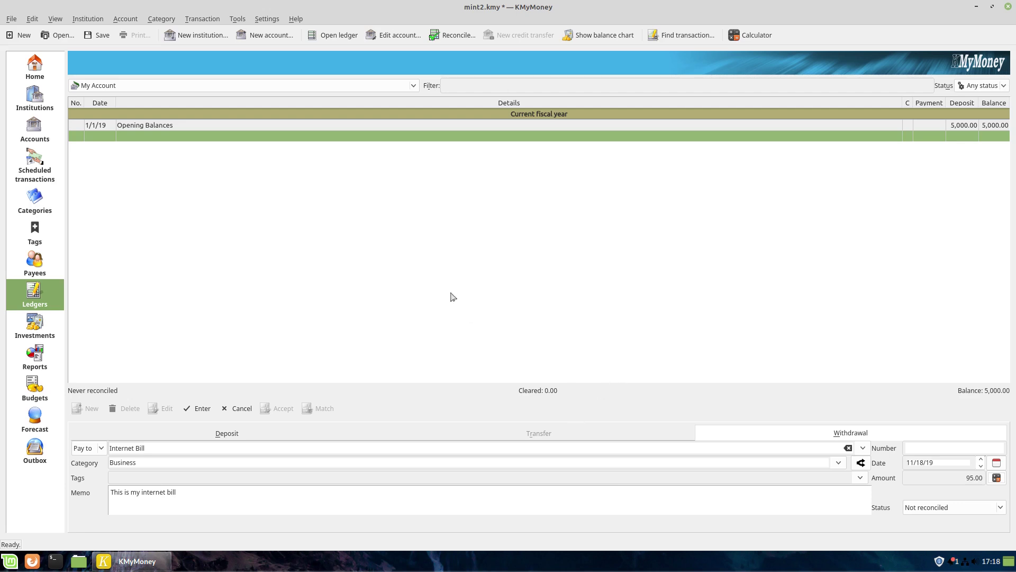
click(201, 412)
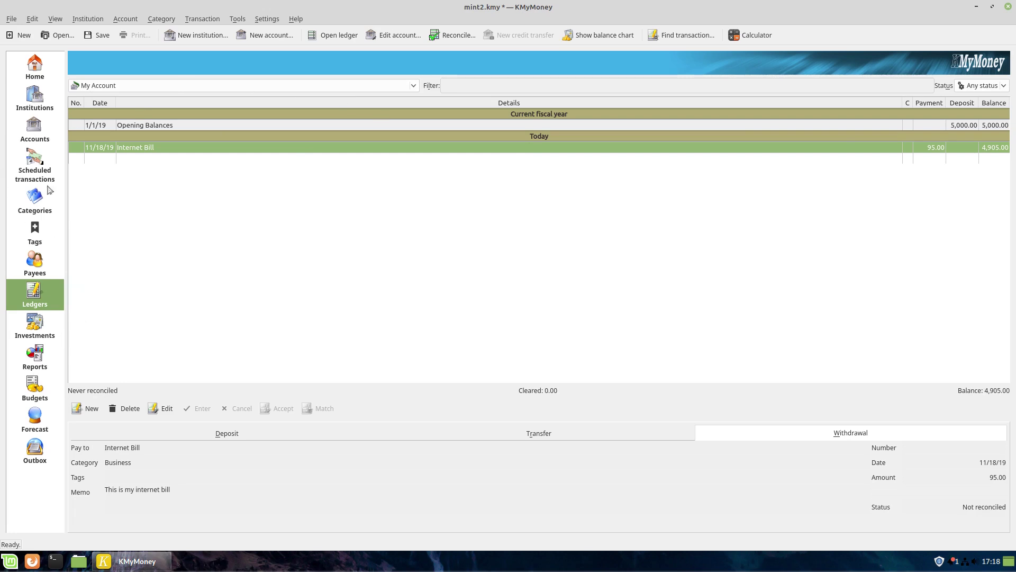
View the transactions filed under the Business and Wages/Salary expense categories, ending on those of Business
click(32, 203)
click(127, 114)
double_click(128, 117)
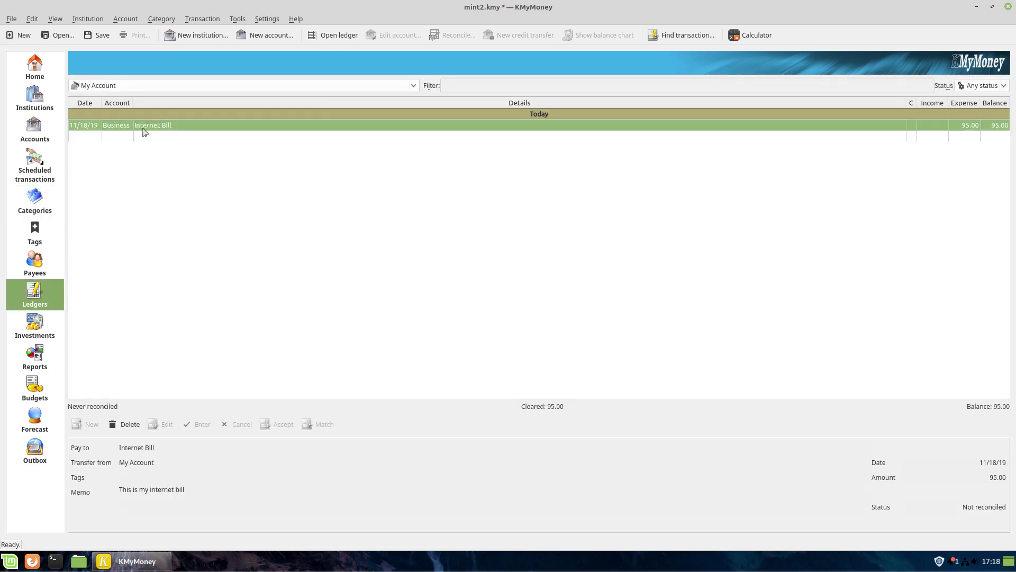
click(34, 206)
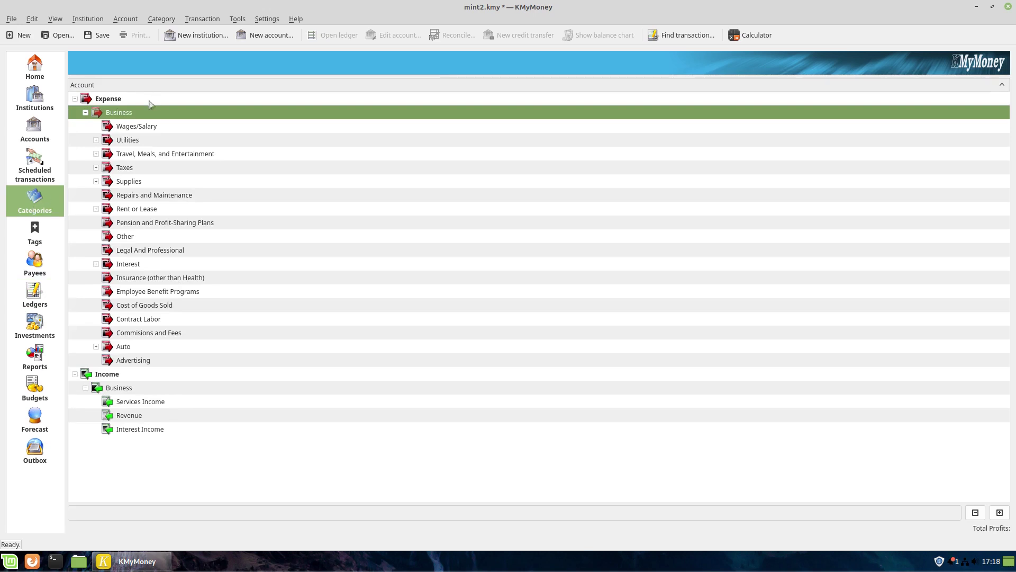
click(132, 127)
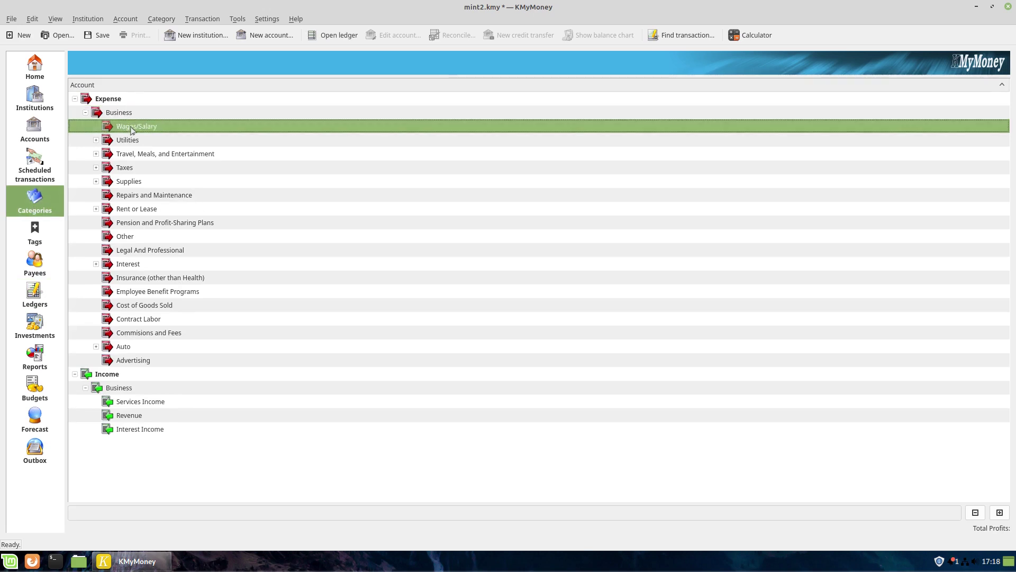
double_click(132, 129)
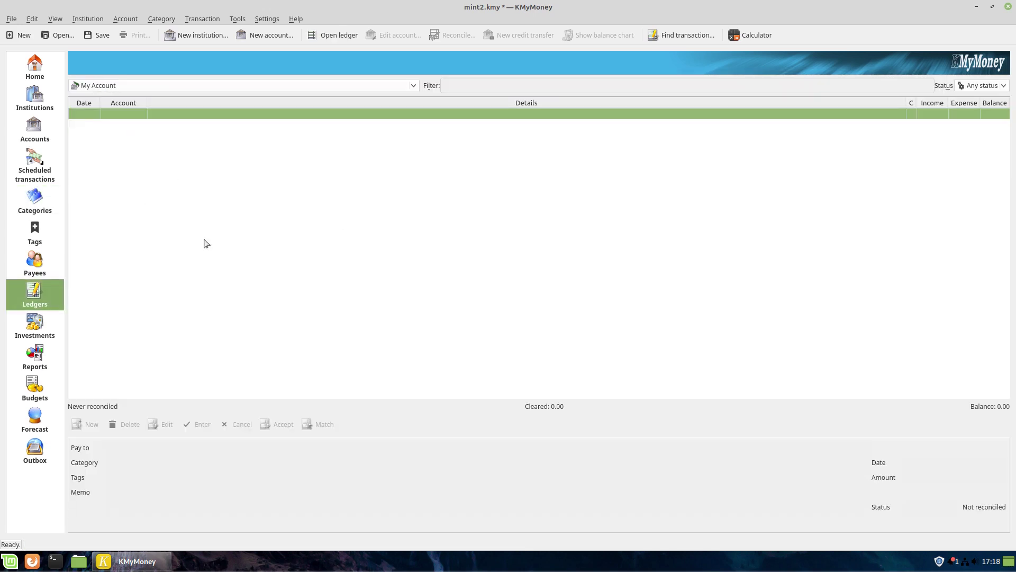
click(40, 200)
click(130, 114)
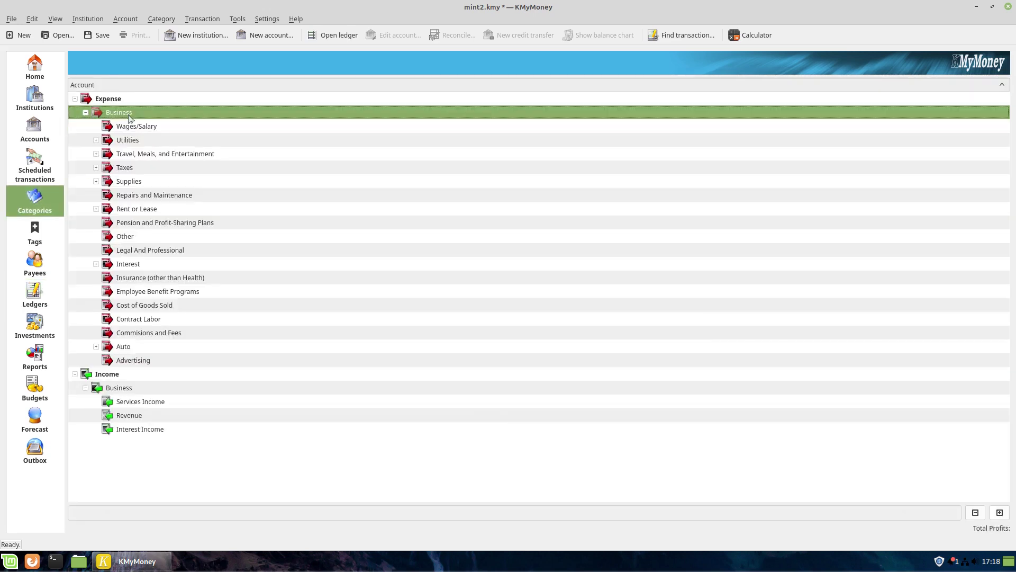
double_click(194, 121)
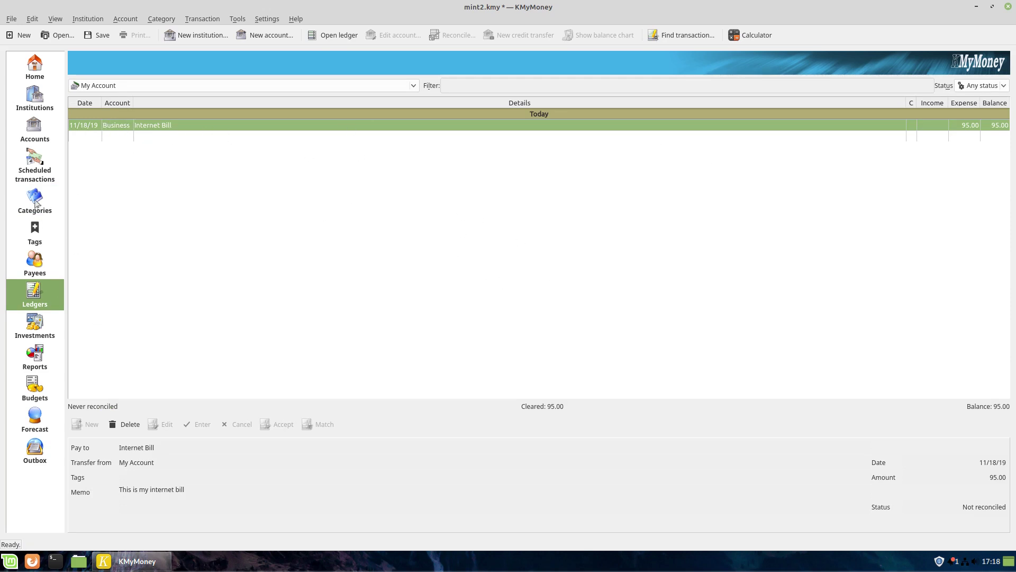
Check the internet payment in the ledger of the My Account asset and in the Internet Bill payee's transactions
click(29, 135)
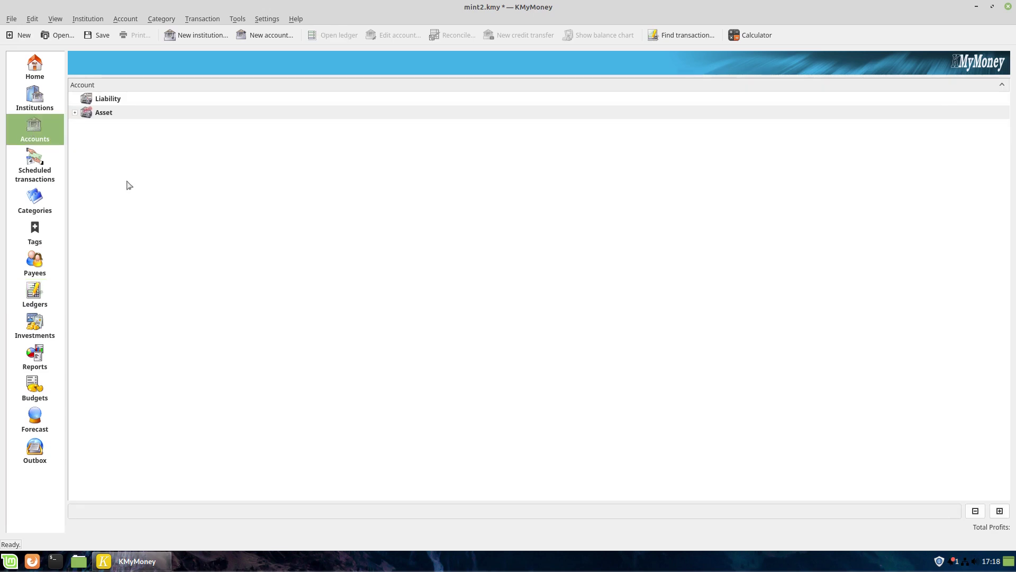
click(53, 105)
click(43, 130)
click(75, 112)
click(108, 128)
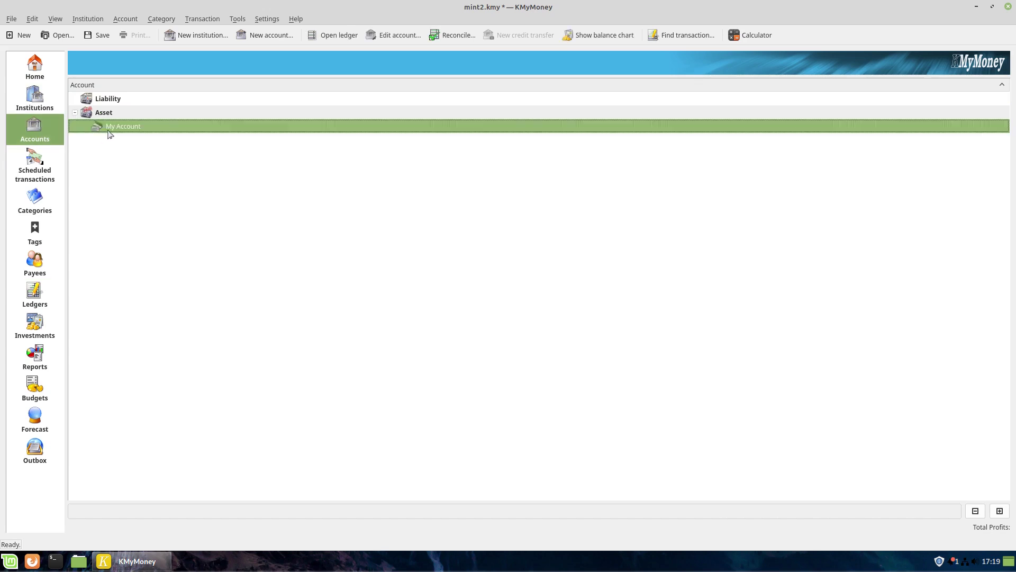
double_click(118, 126)
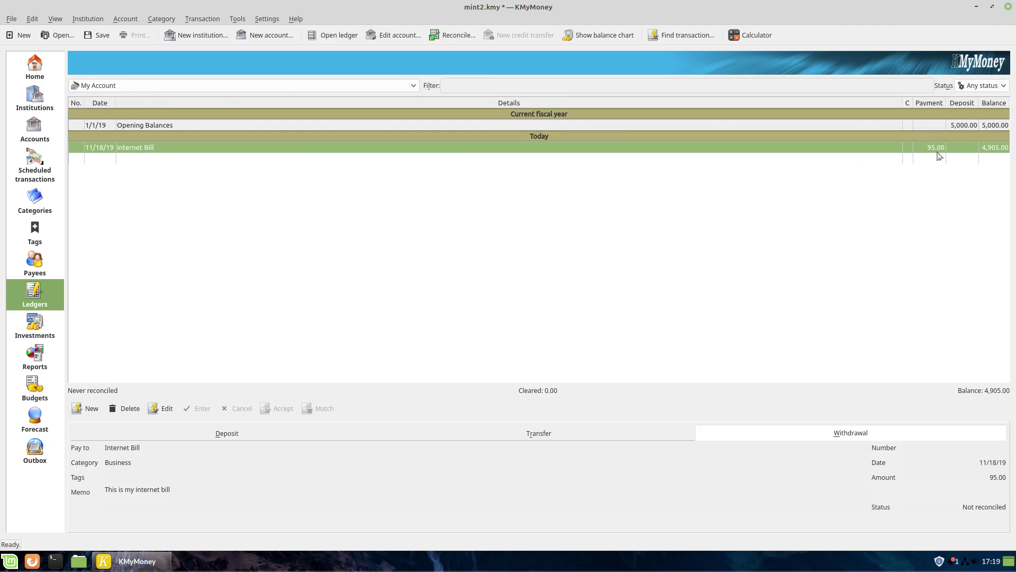
click(37, 274)
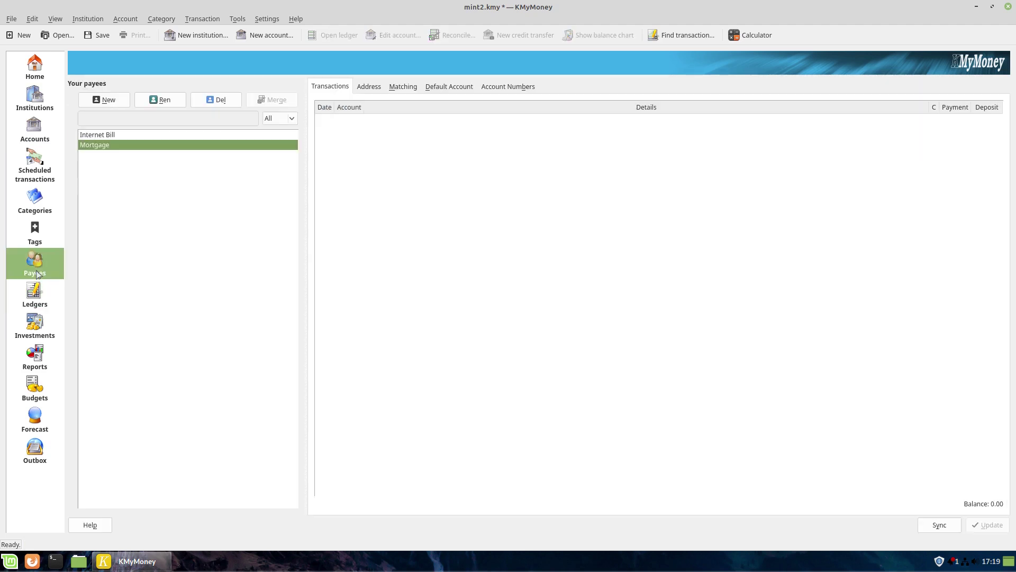
click(105, 139)
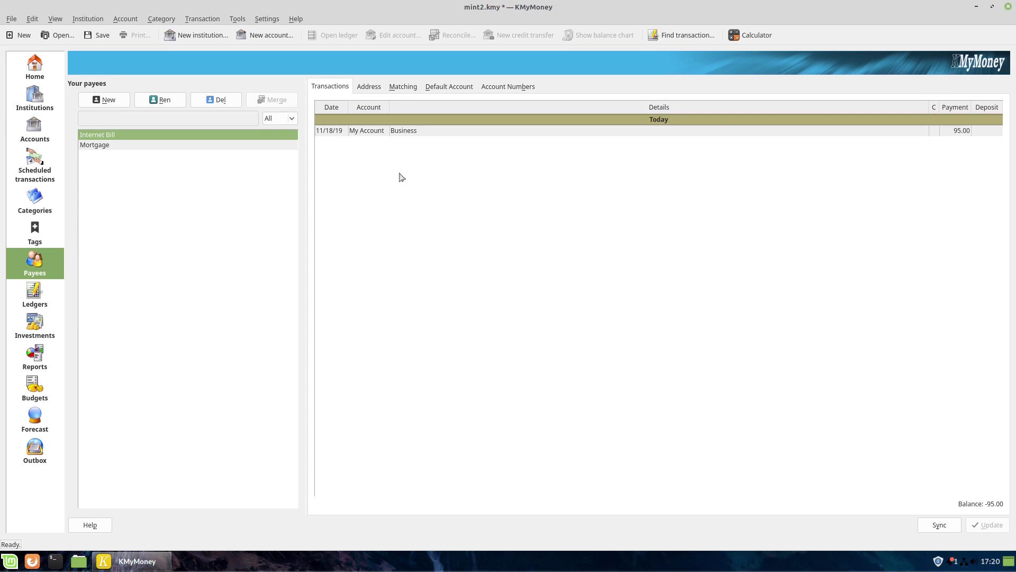
Close the mint2.kmy file
click(16, 22)
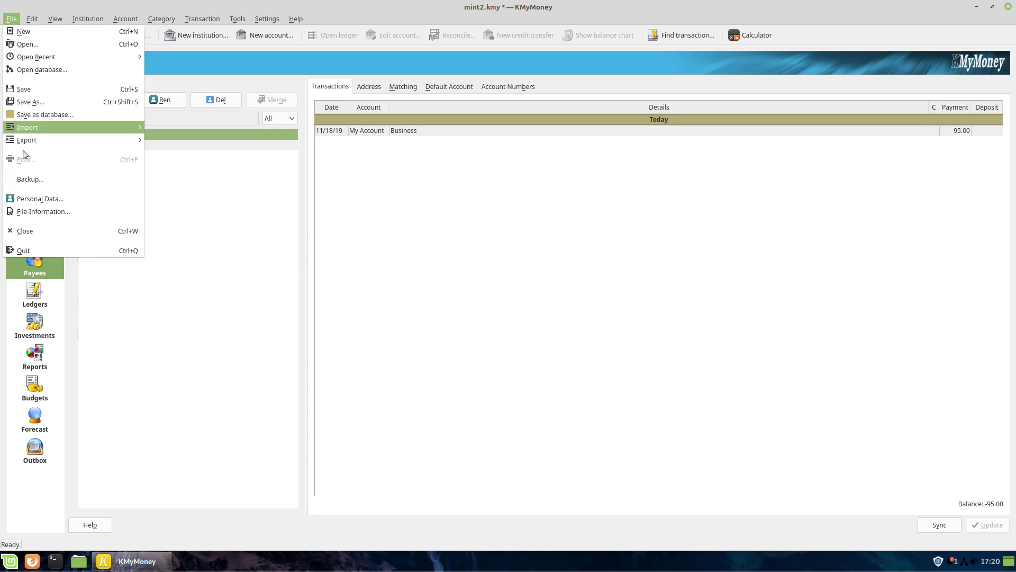
click(35, 234)
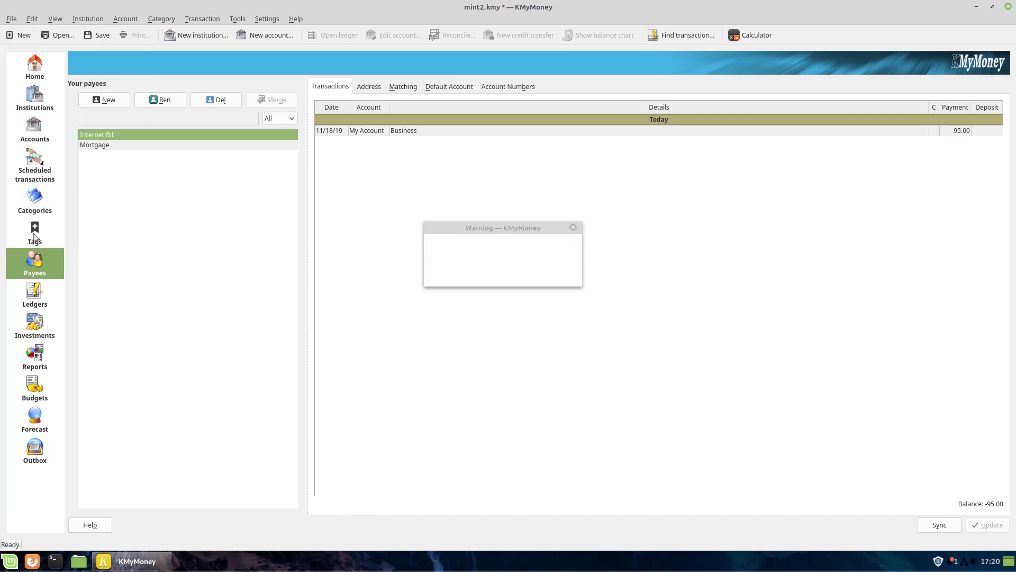
click(518, 272)
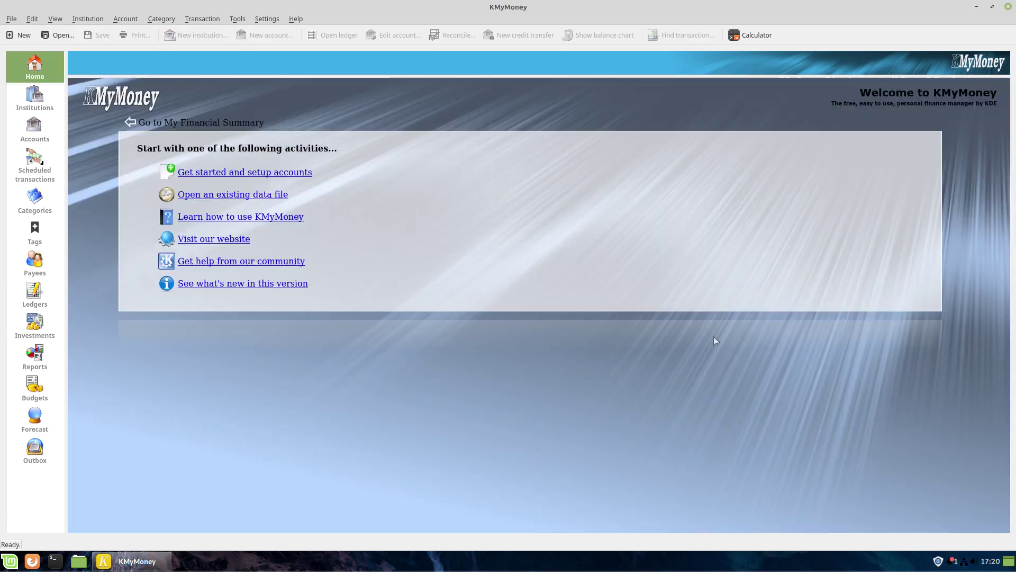
Start a GnuCash import with the file ournewcorp.gnucash from the Documents/gnucash folder
click(11, 19)
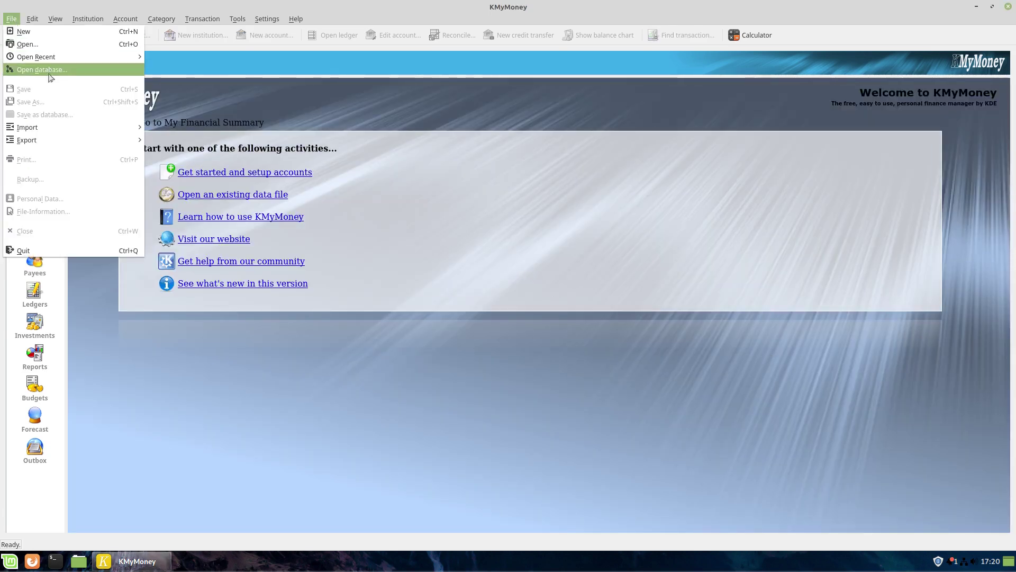
mouse_move(61, 127)
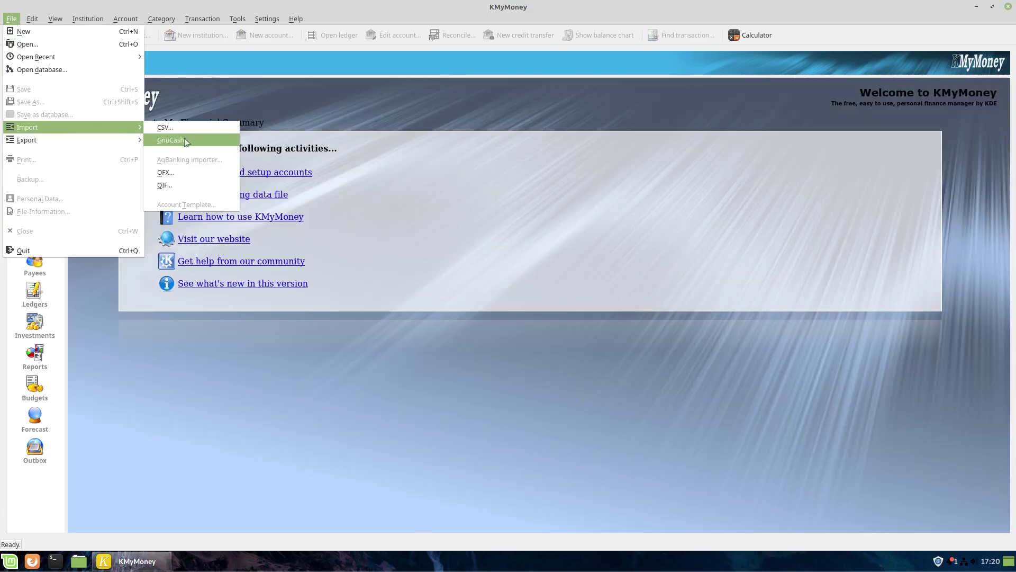
click(175, 140)
double_click(442, 209)
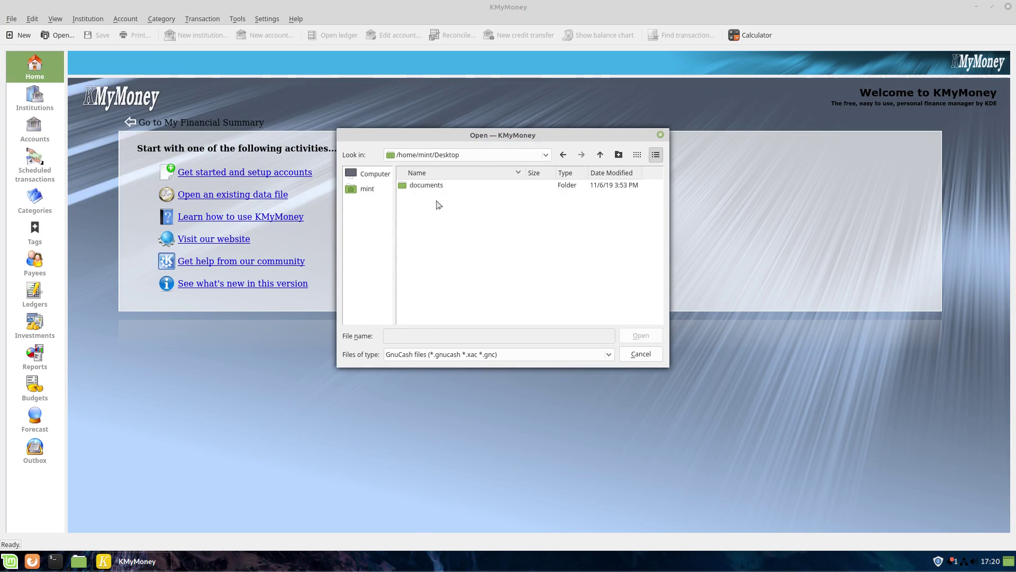
click(601, 155)
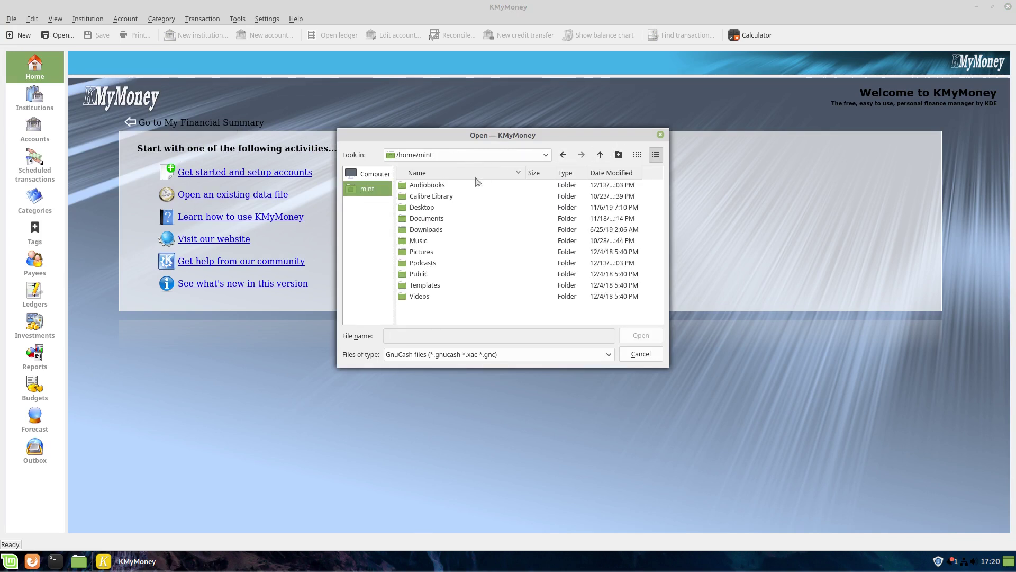
double_click(434, 219)
double_click(432, 191)
click(461, 186)
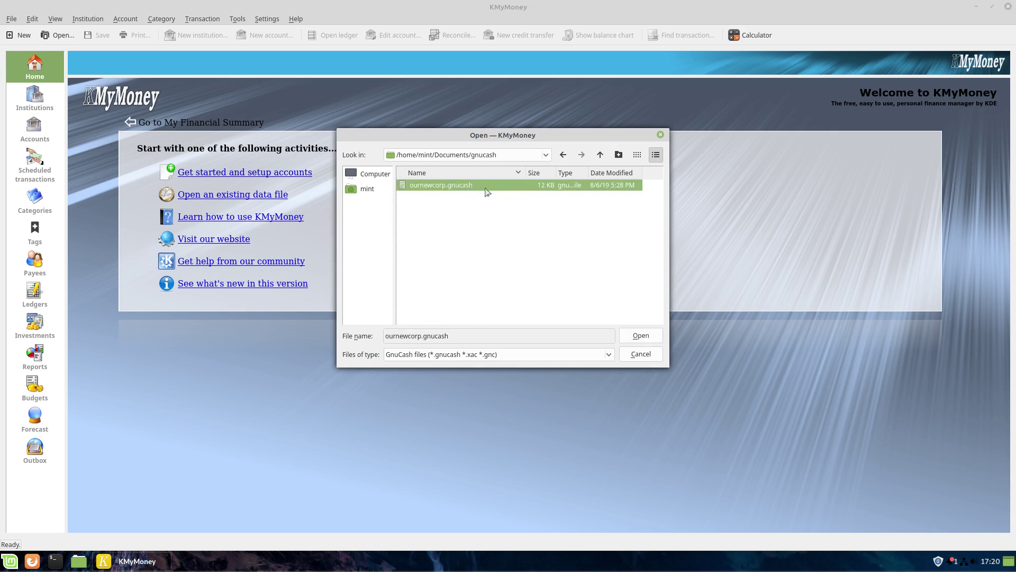
double_click(453, 187)
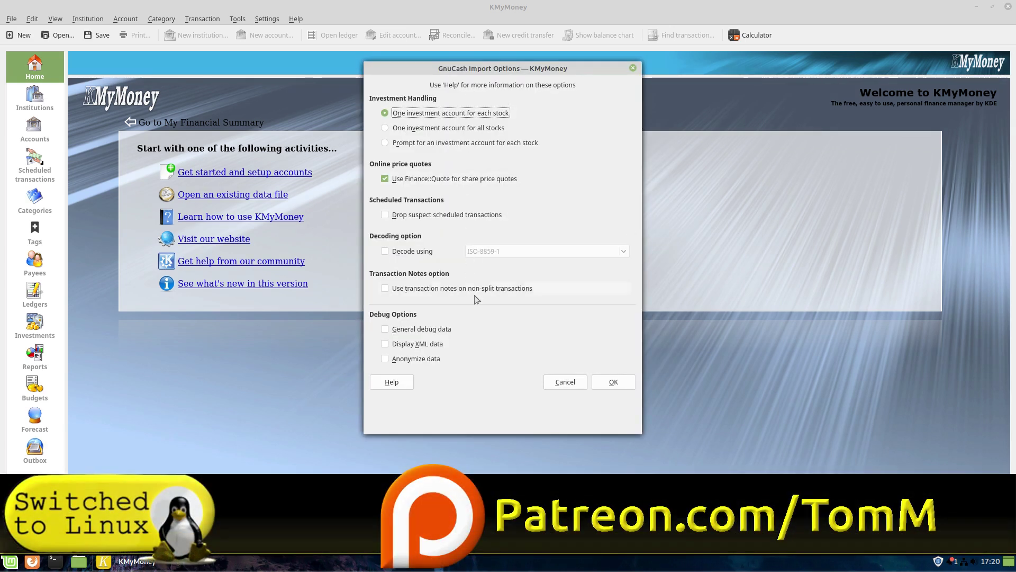
Complete the GnuCash import with the default options, without saving the report, and set US Dollar as the base currency
click(611, 382)
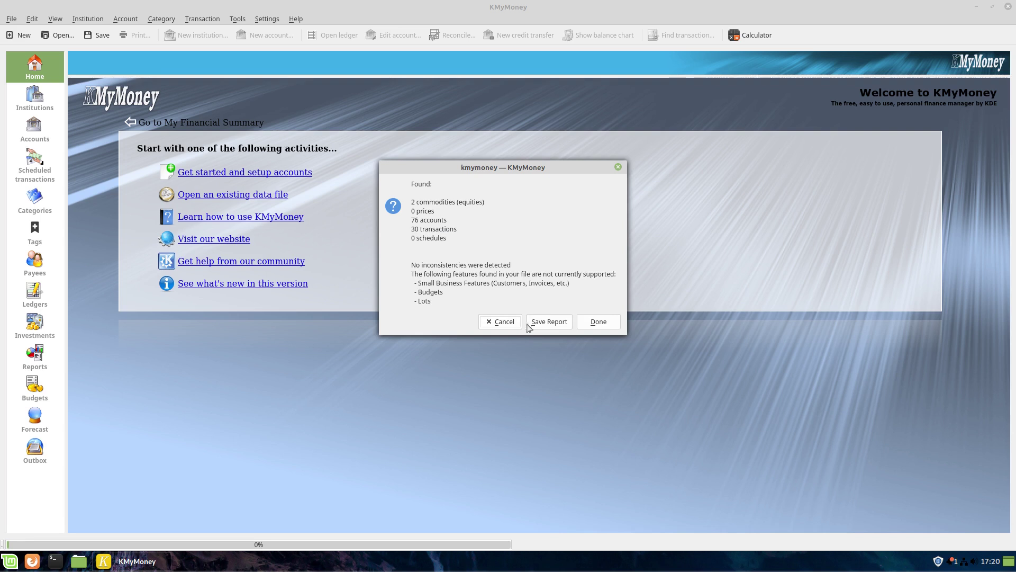
click(597, 323)
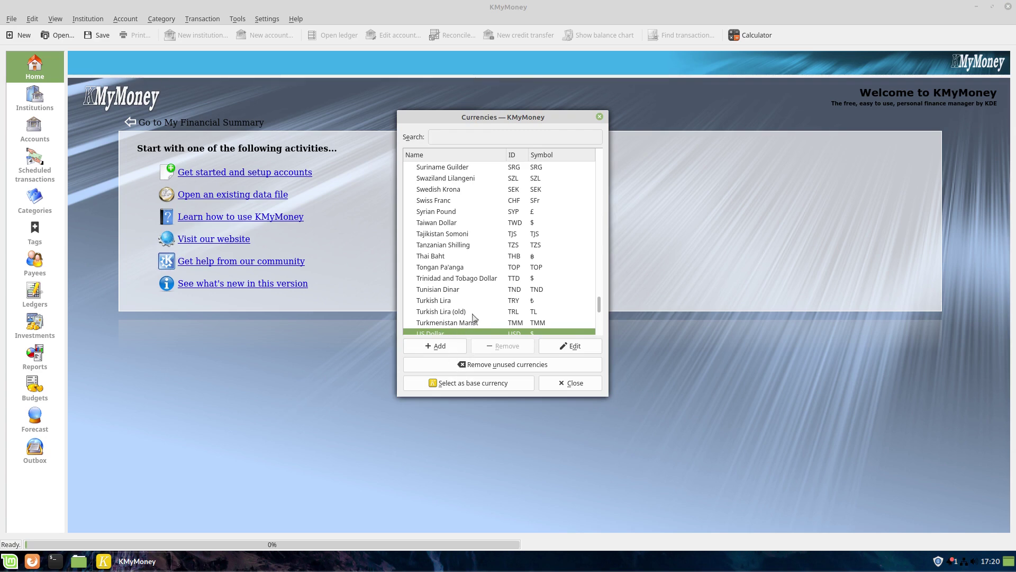
click(465, 383)
click(581, 385)
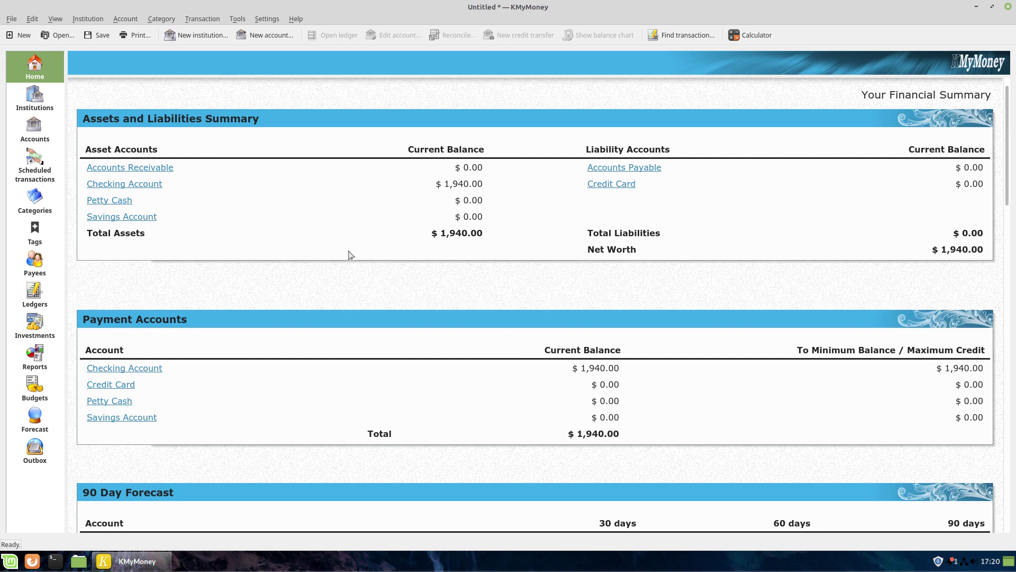
Examine the imported financial summary and the accounts listed with no institution assigned, from Savings Account to Checking Account
scroll(350, 255, down, 2)
click(47, 102)
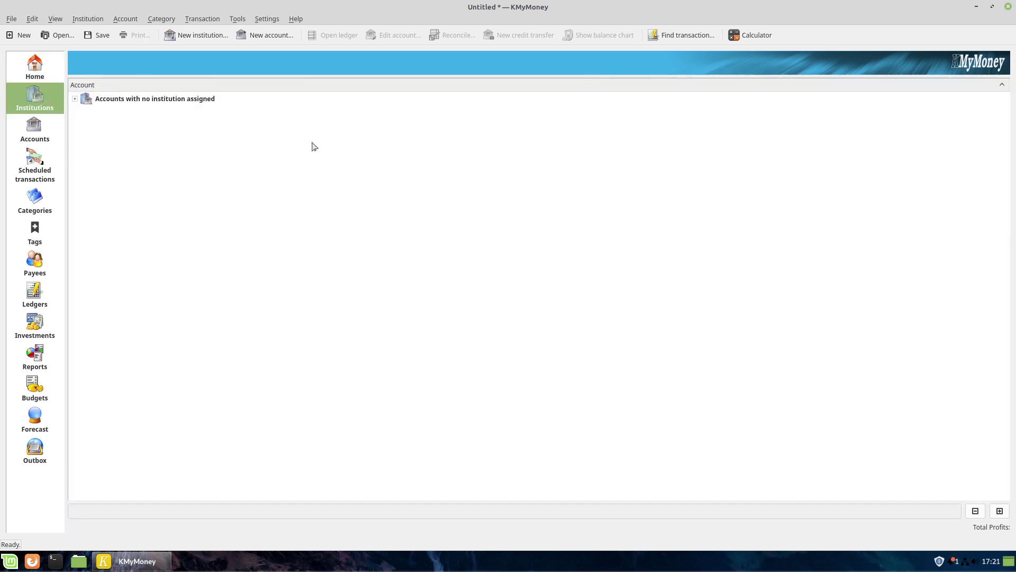
click(75, 99)
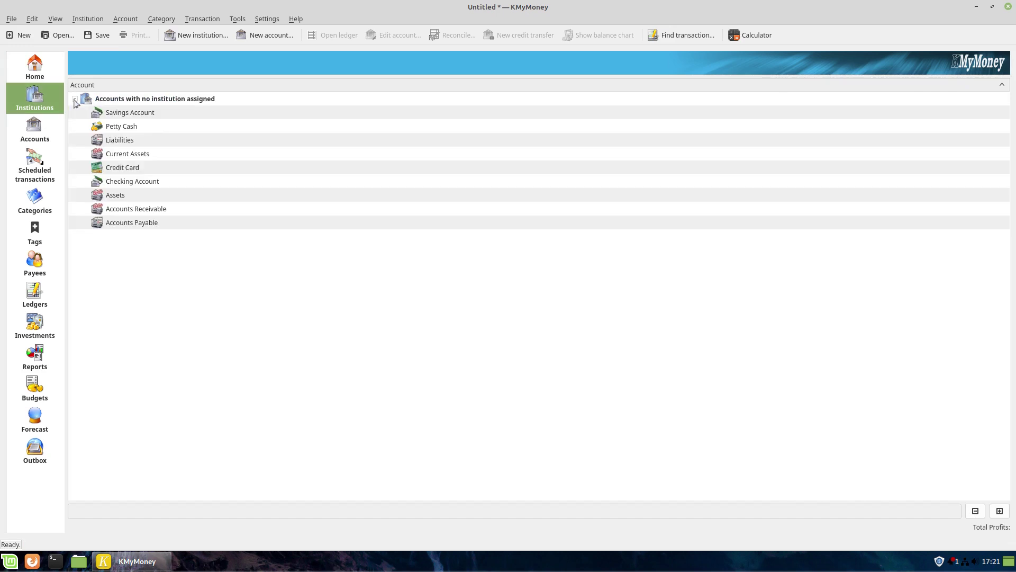
click(146, 118)
click(143, 127)
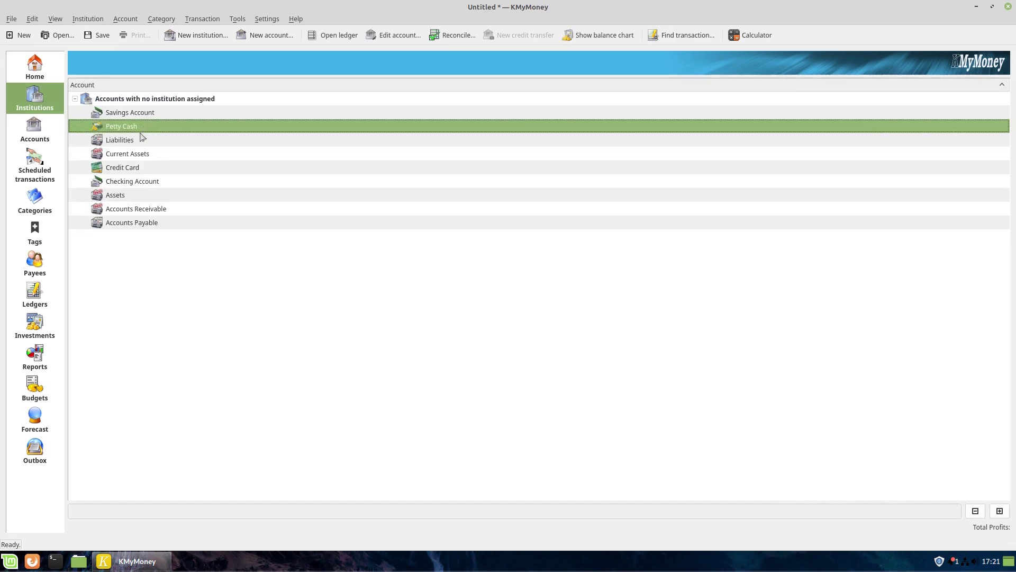
click(141, 141)
click(137, 157)
click(134, 170)
click(138, 184)
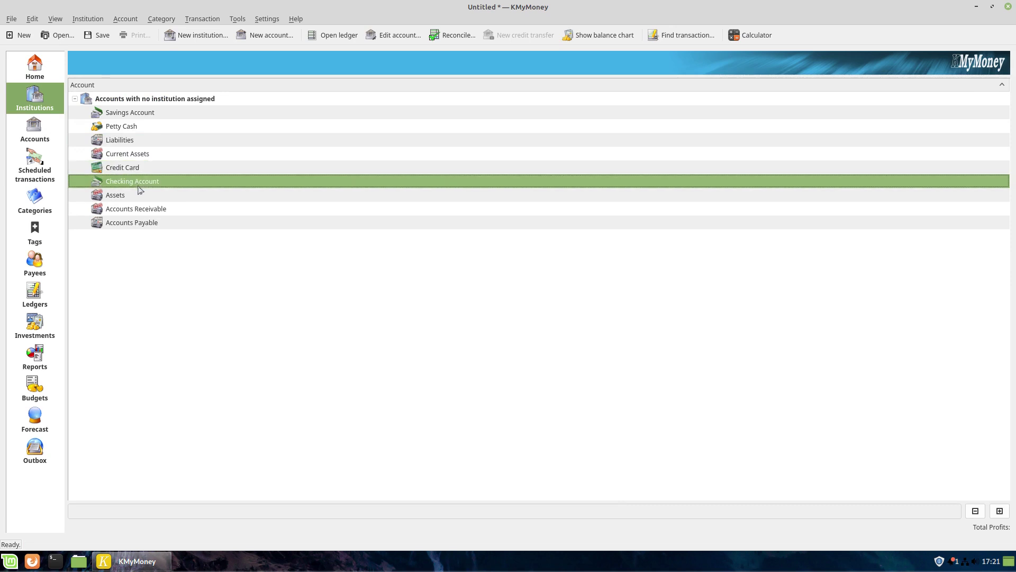
Expand the full Liability and Asset account trees, including Current Assets, and look through the imported accounts
click(46, 131)
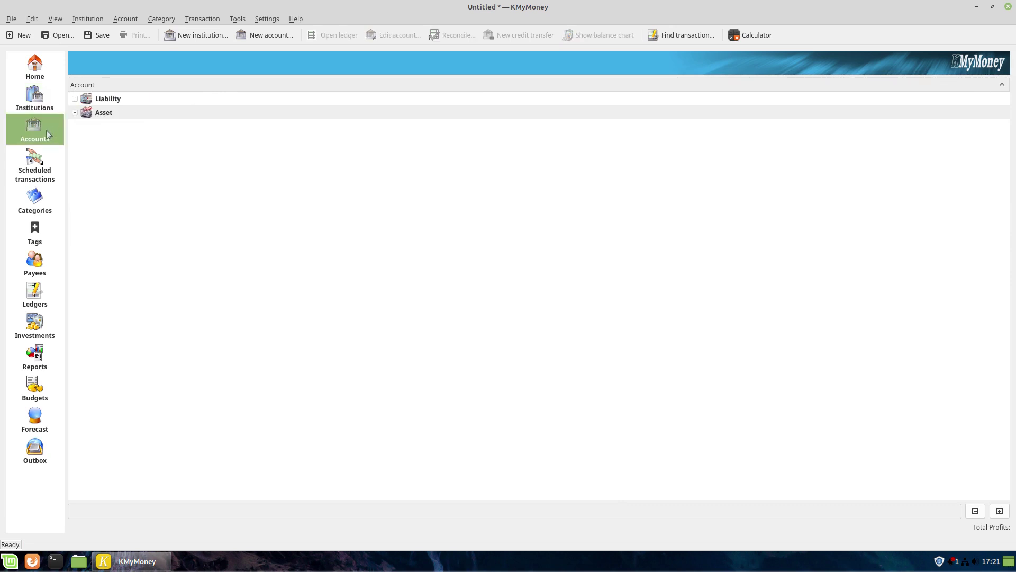
click(75, 99)
click(85, 113)
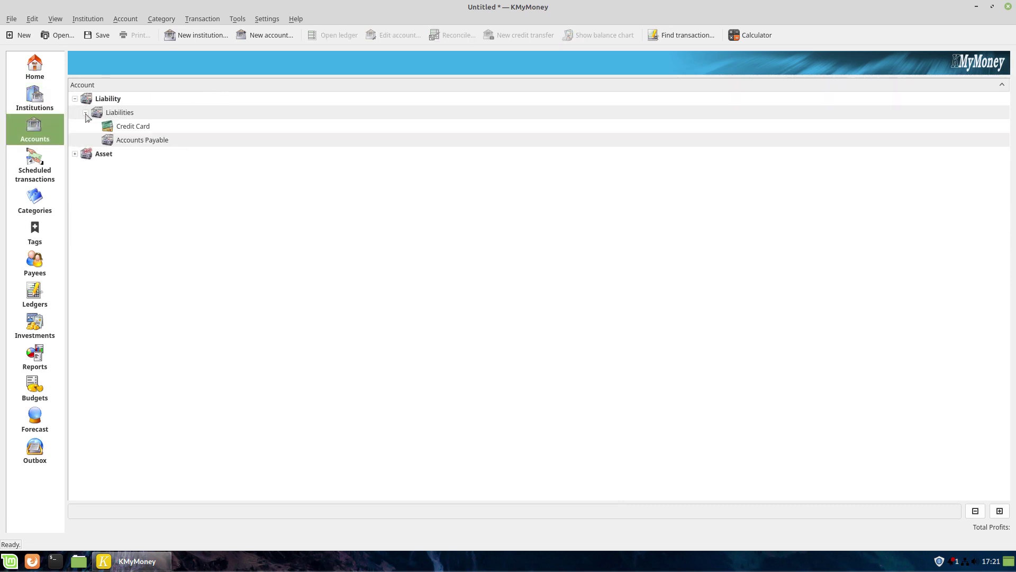
click(74, 154)
click(85, 167)
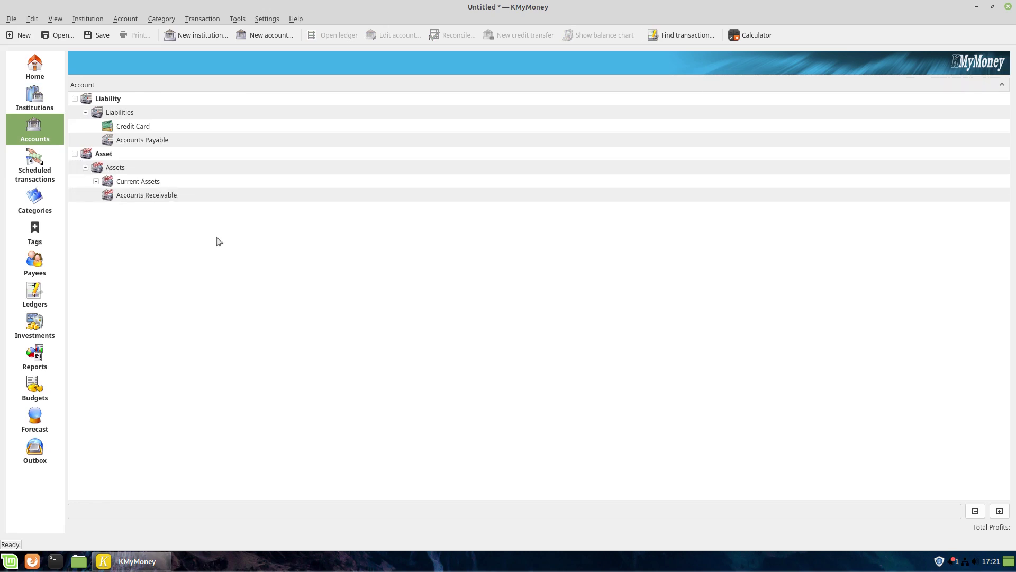
click(95, 181)
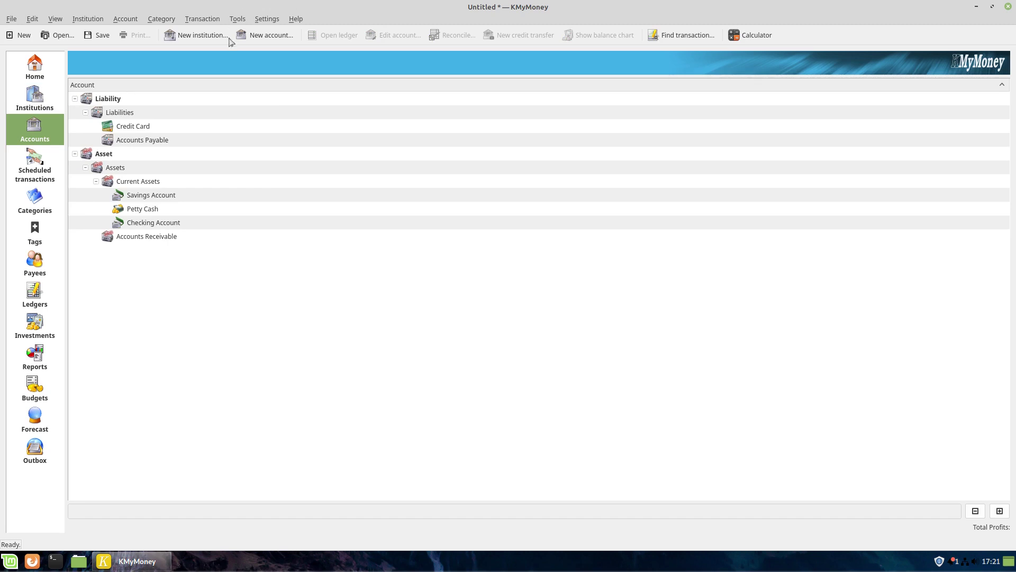
click(143, 141)
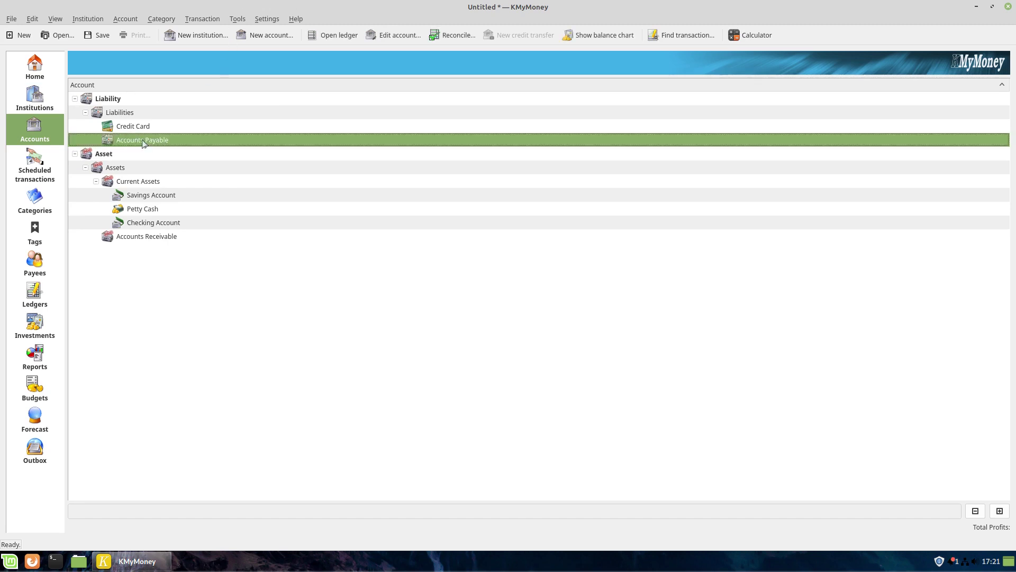
click(197, 237)
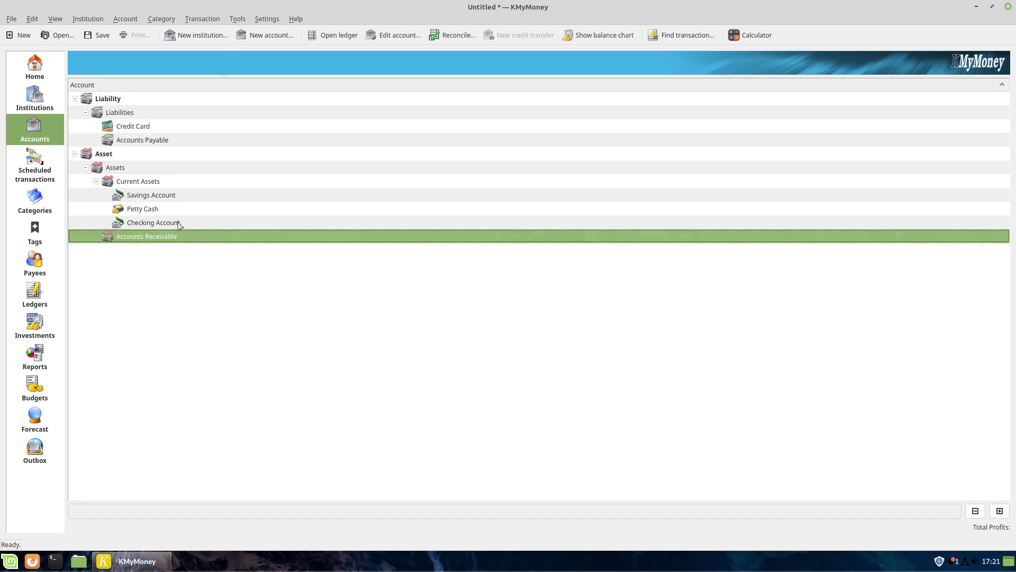
click(181, 226)
click(165, 212)
click(169, 195)
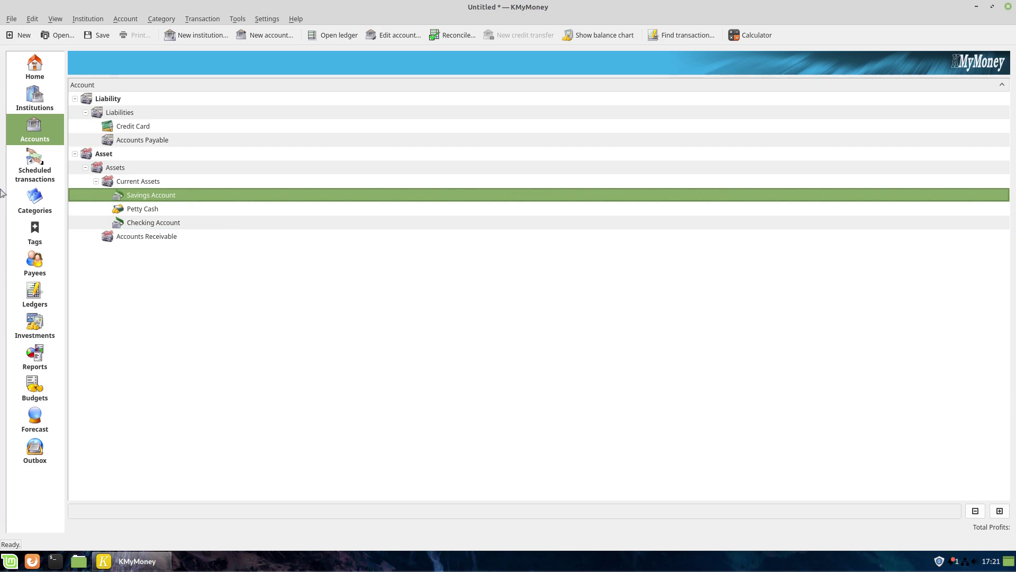
Expand the imported expense categories and view the transactions of the Marketing category
click(46, 178)
click(46, 204)
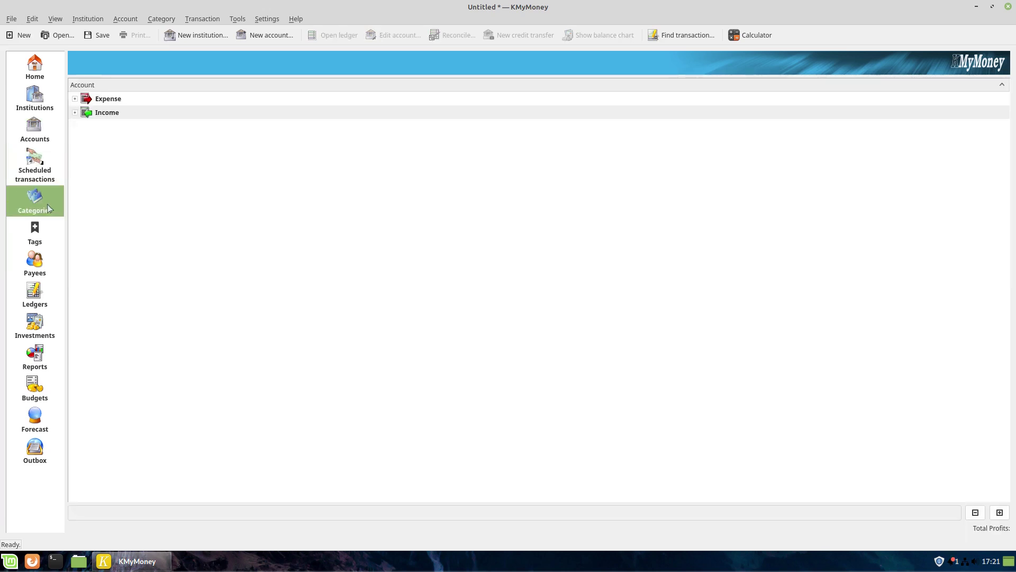
click(75, 98)
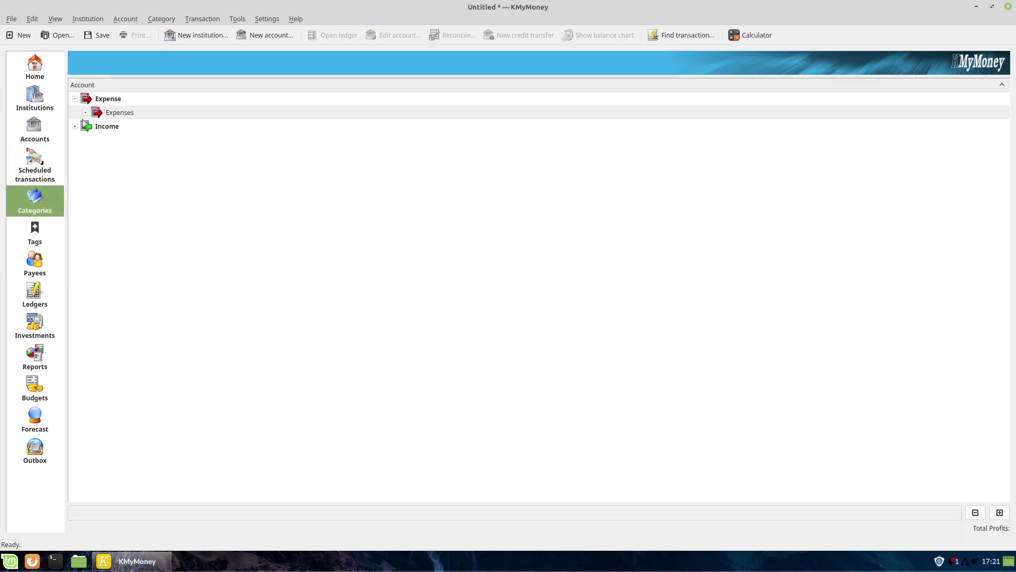
click(85, 112)
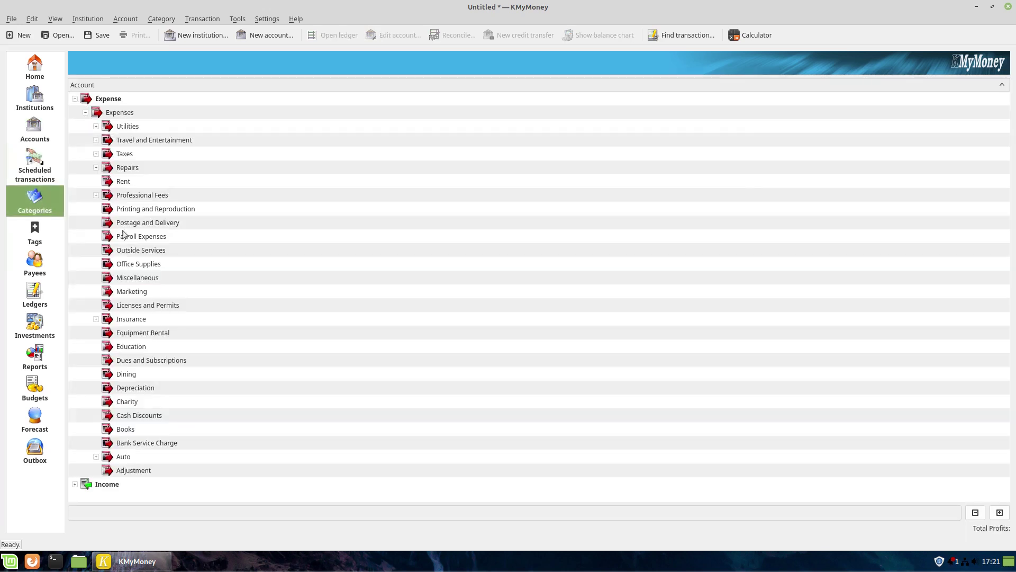
double_click(142, 293)
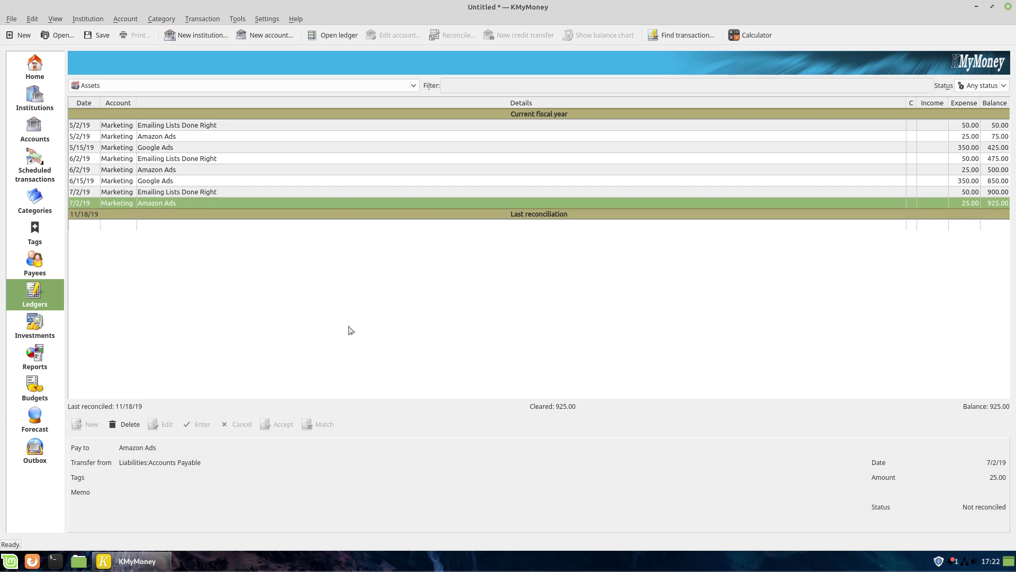
Review the transactions of each imported payee, from Amazon Ads through OurFirstCustomer
click(36, 265)
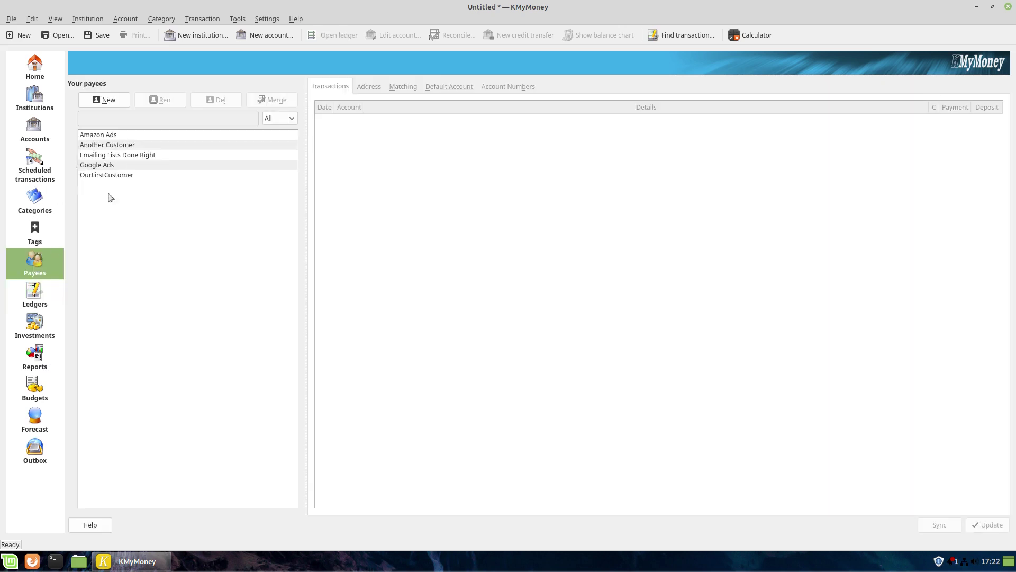
click(113, 136)
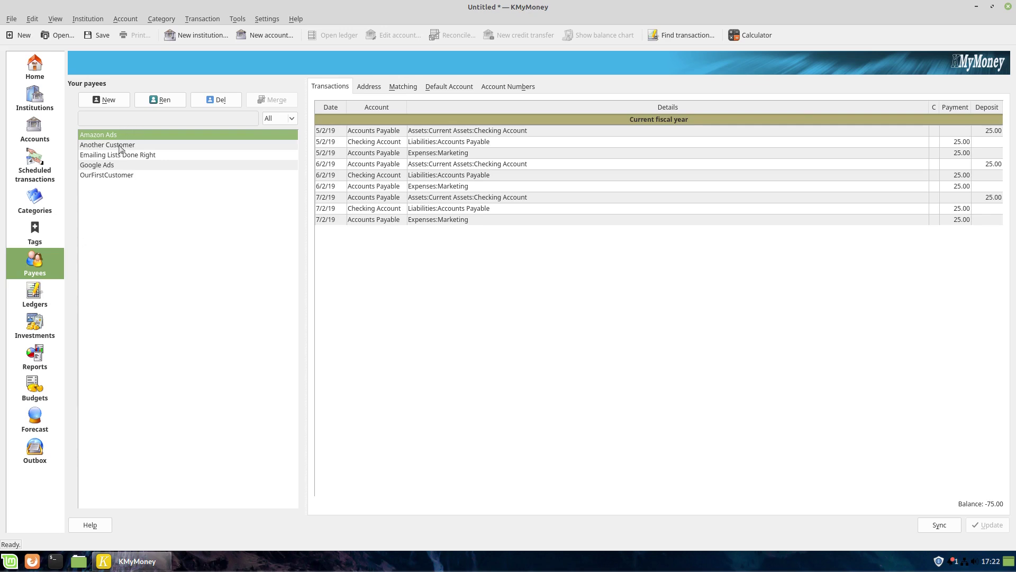
click(120, 146)
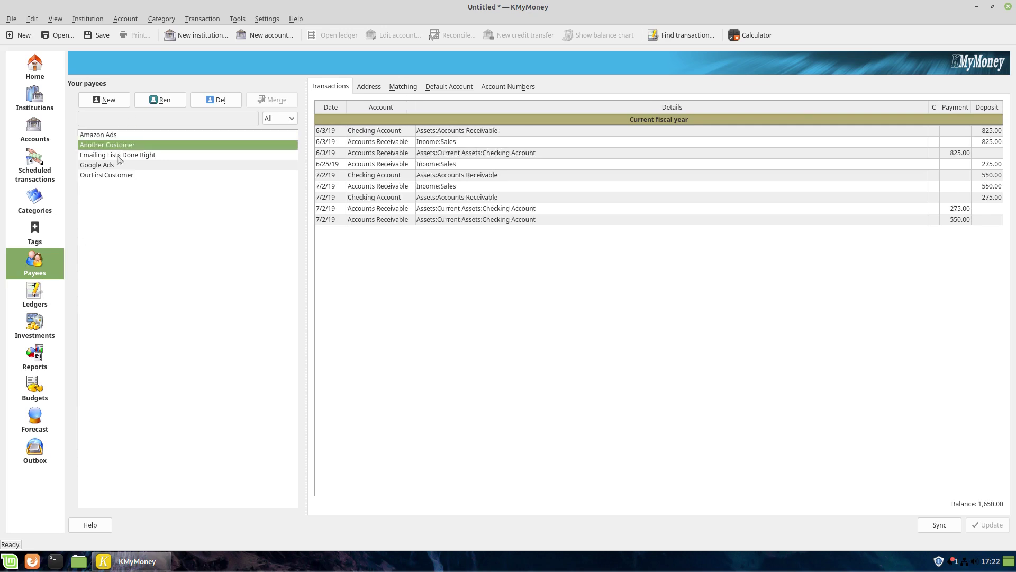
click(115, 155)
click(112, 167)
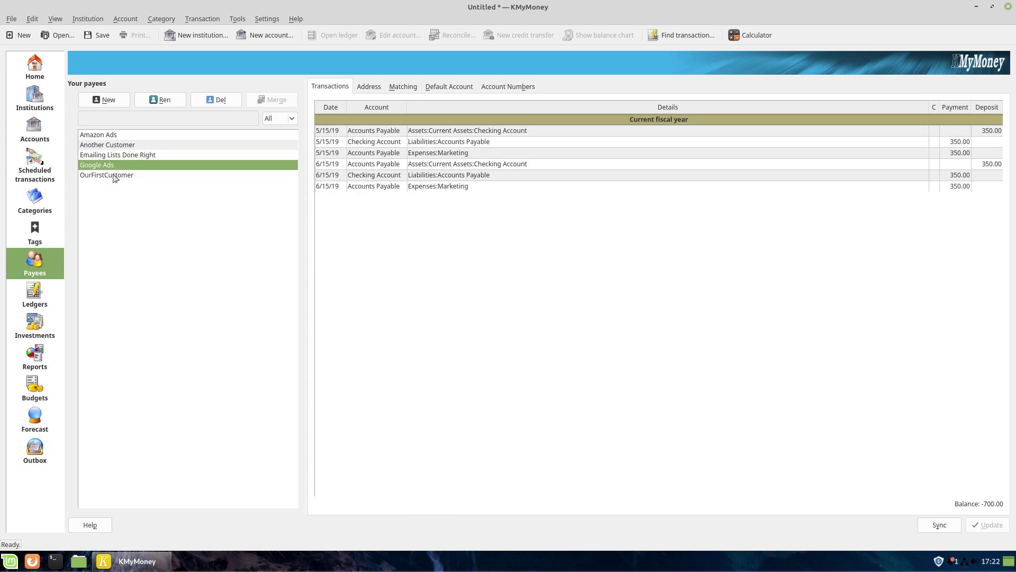
click(114, 177)
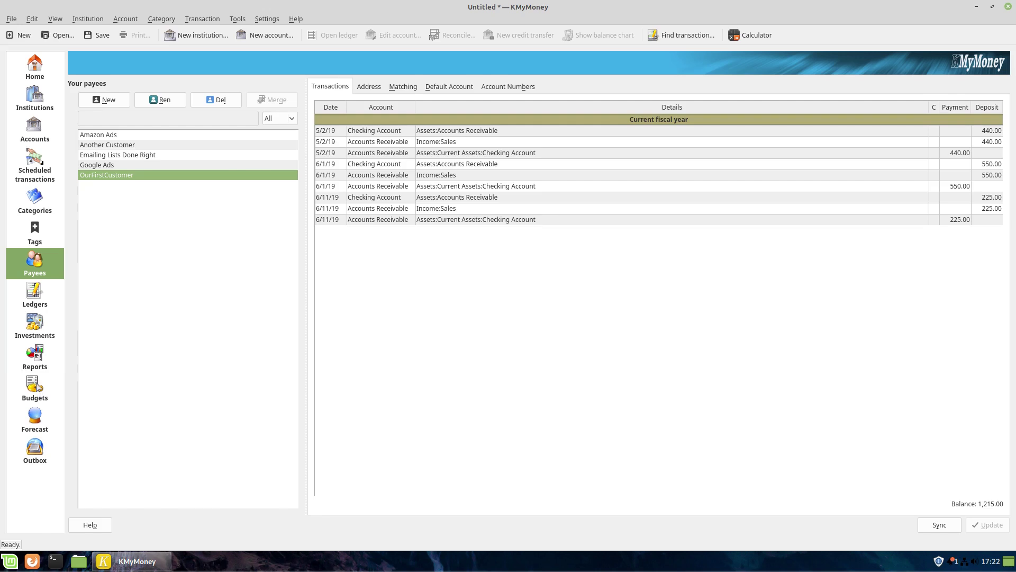
View the Income and Expenses Graph report from the Charts group, and close it
click(41, 359)
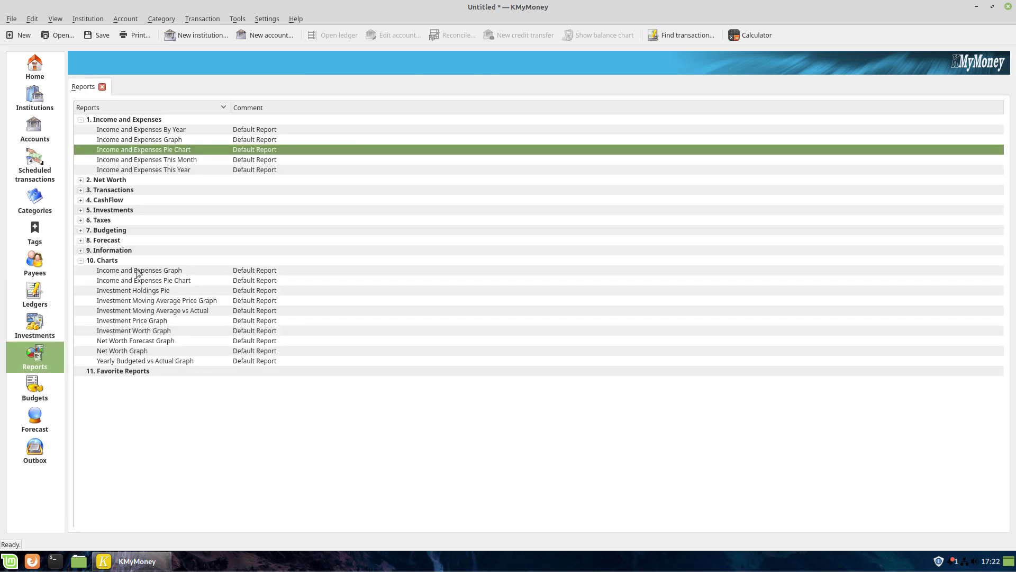
double_click(137, 271)
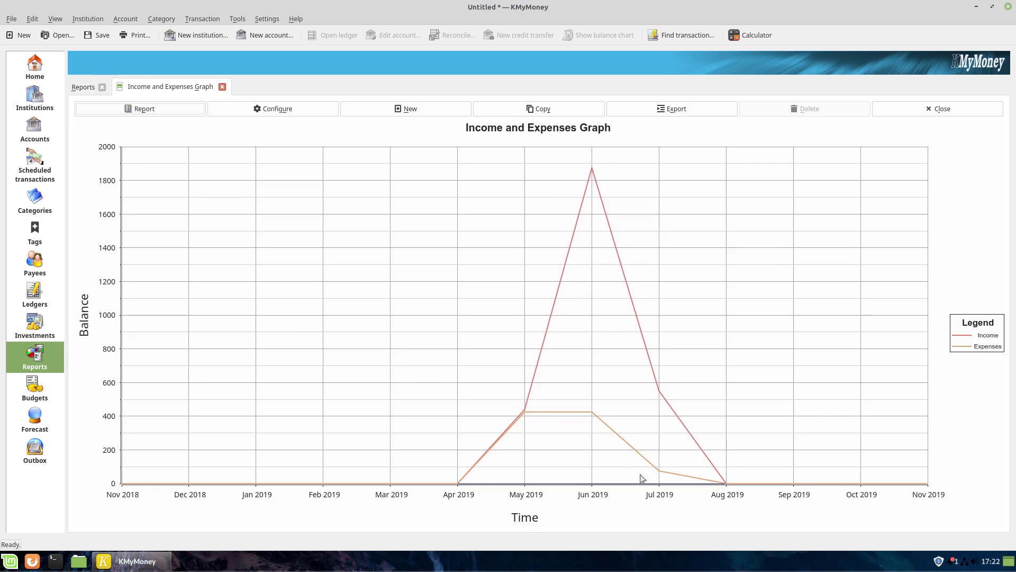
click(223, 87)
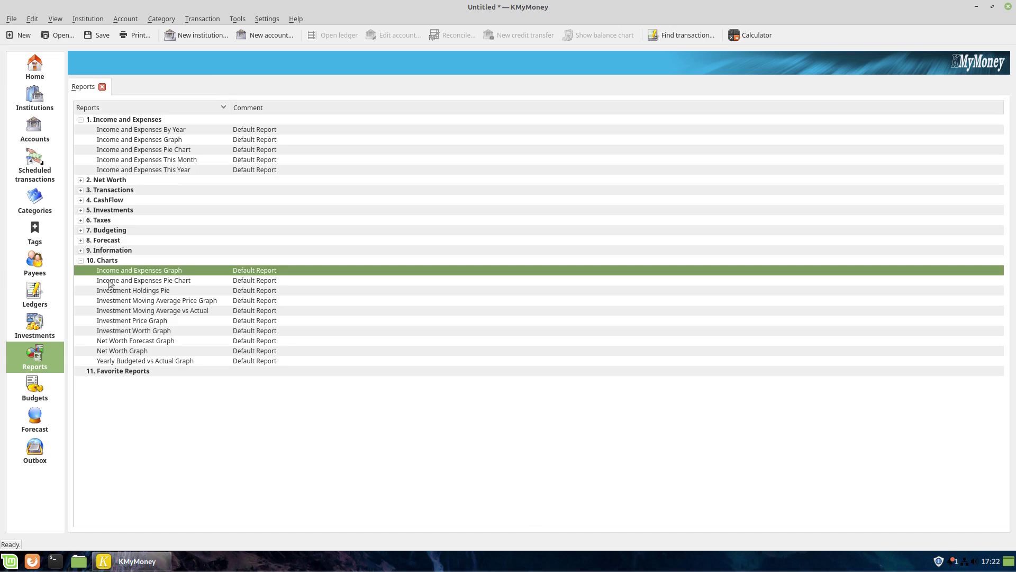
Look through the reports offered in the Income and Expenses group, from By Year to This Year
click(113, 130)
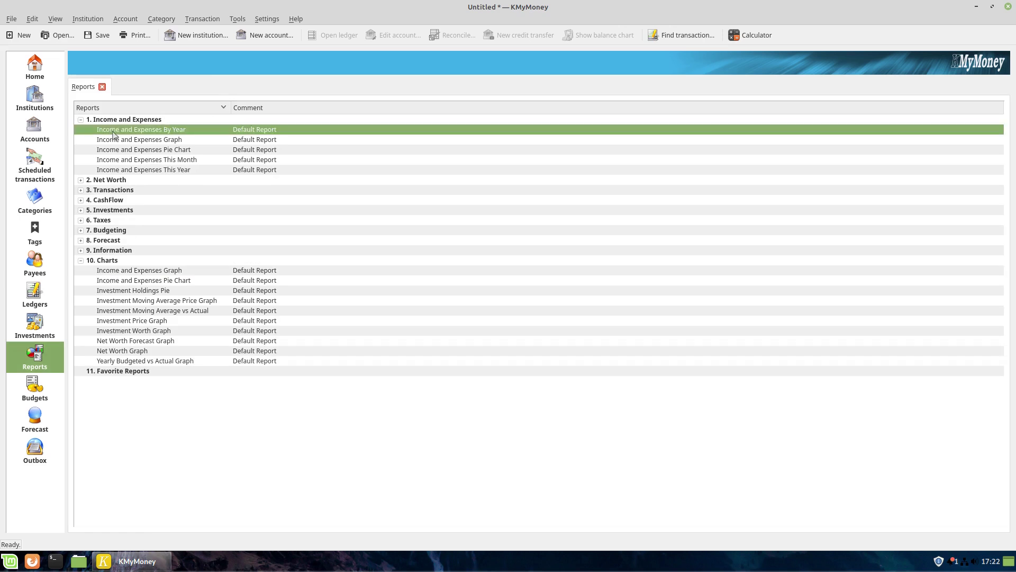
click(159, 142)
click(160, 151)
click(159, 161)
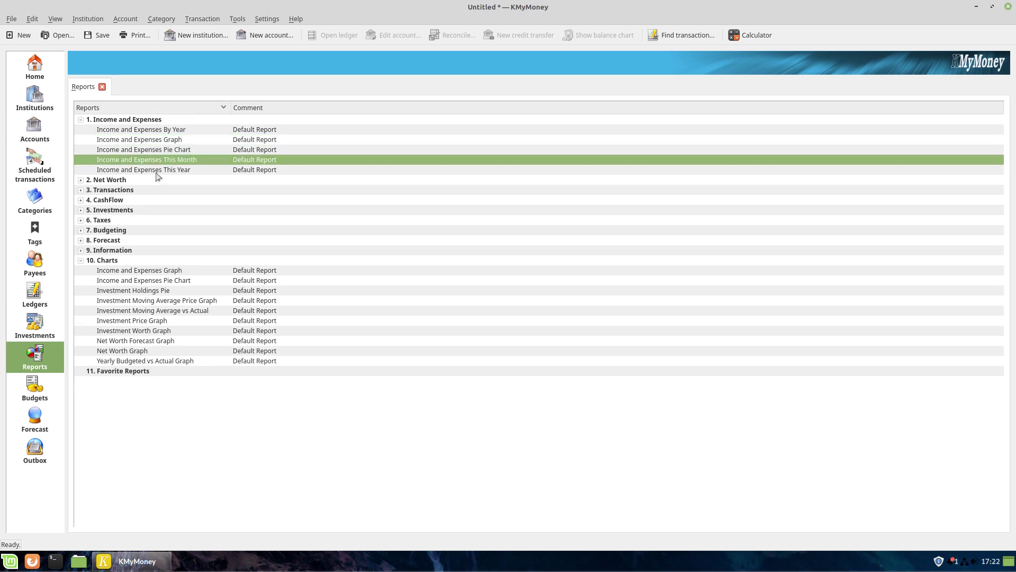
click(159, 170)
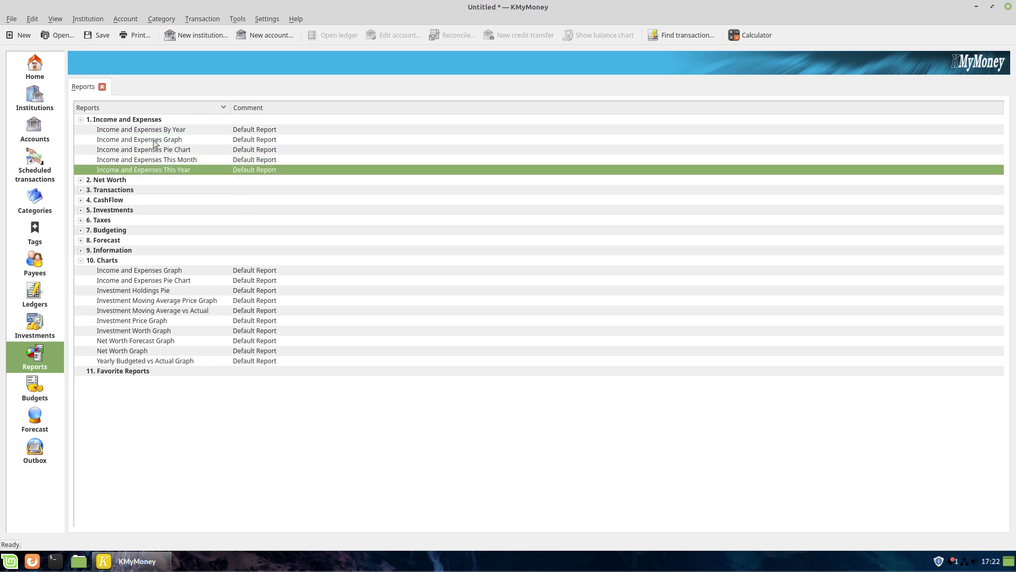
Check the reports offered in the Investments group, and collapse the Income and Expenses and Charts groups
click(81, 210)
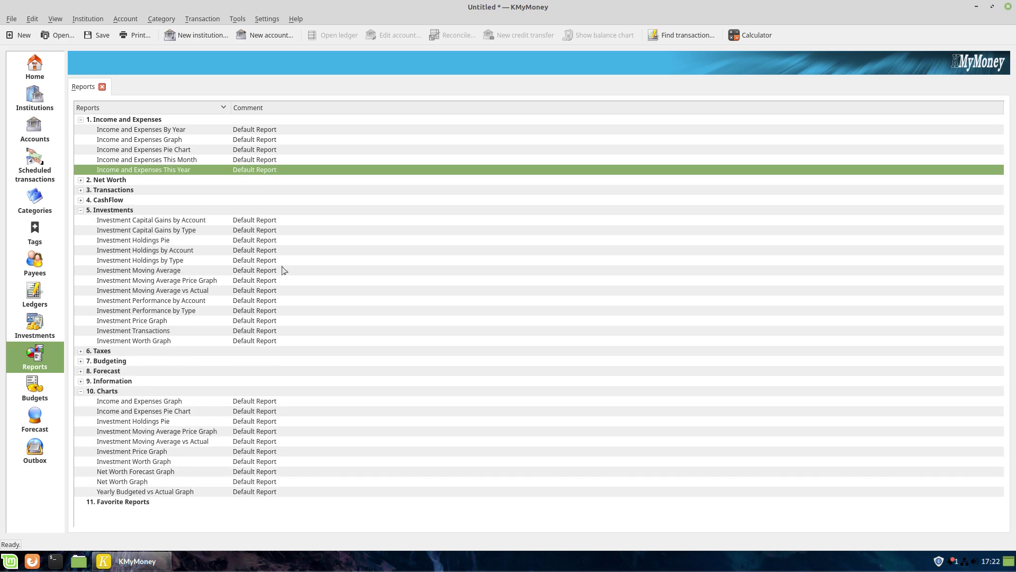
click(81, 210)
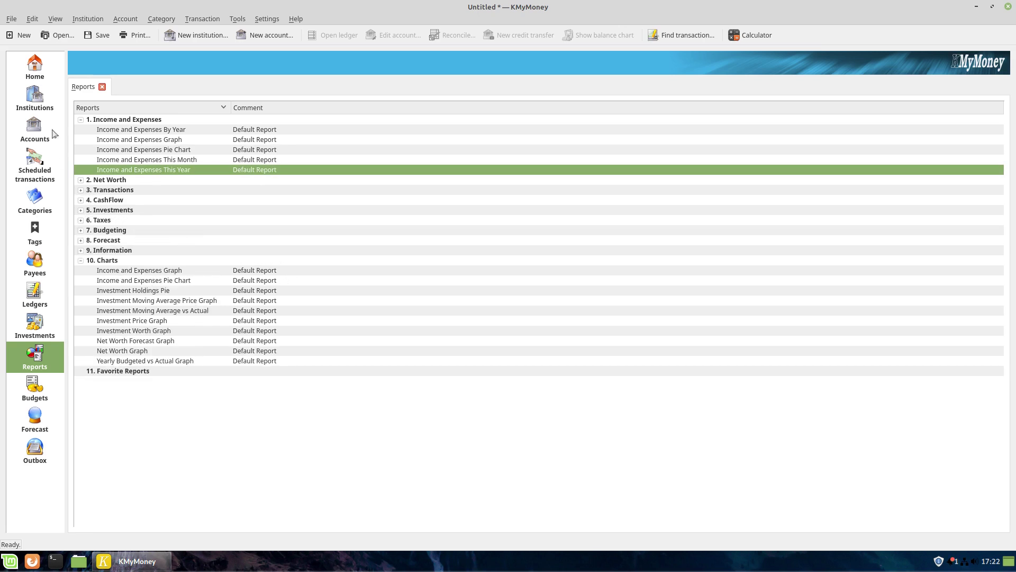
click(81, 119)
click(81, 210)
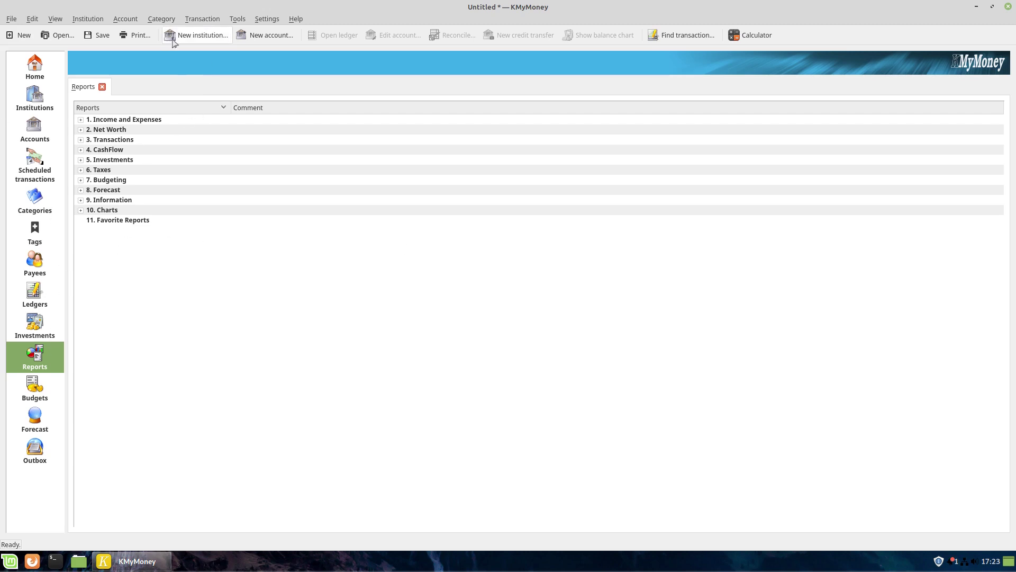
Expand the Income and Expenses, Transactions and Net Worth report groups one at a time to examine their reports, collapsing each again
click(80, 119)
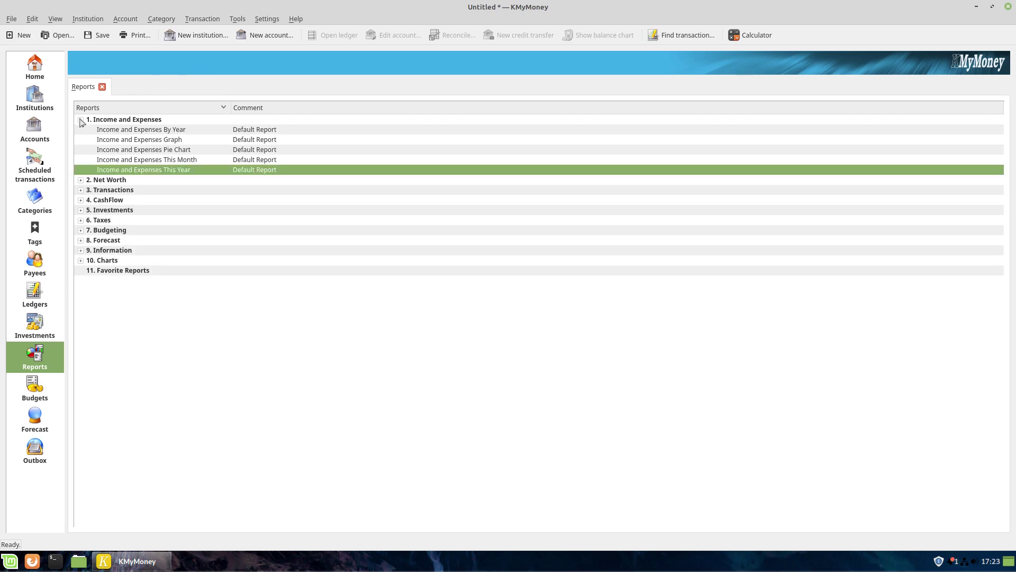
click(81, 119)
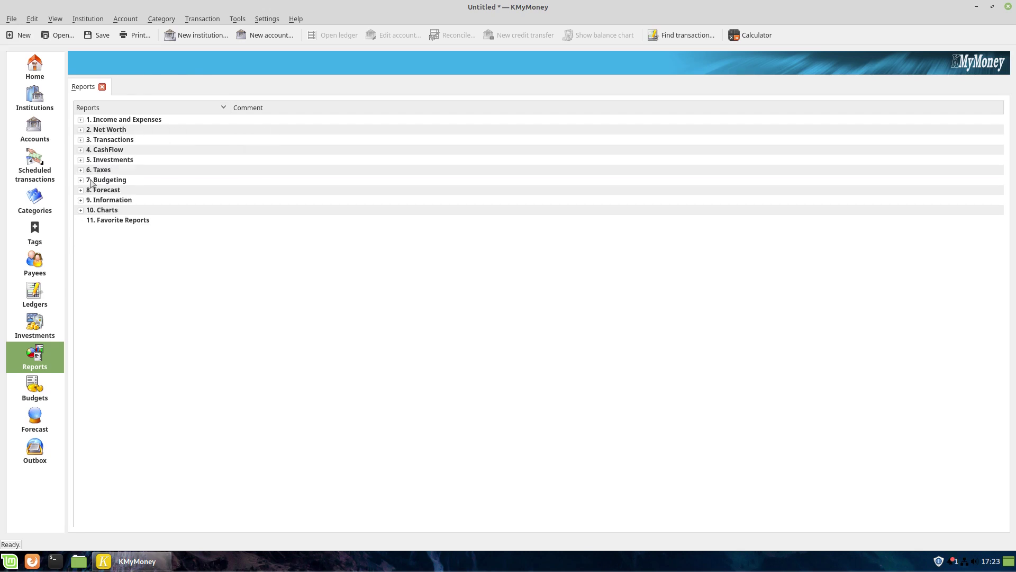
click(82, 139)
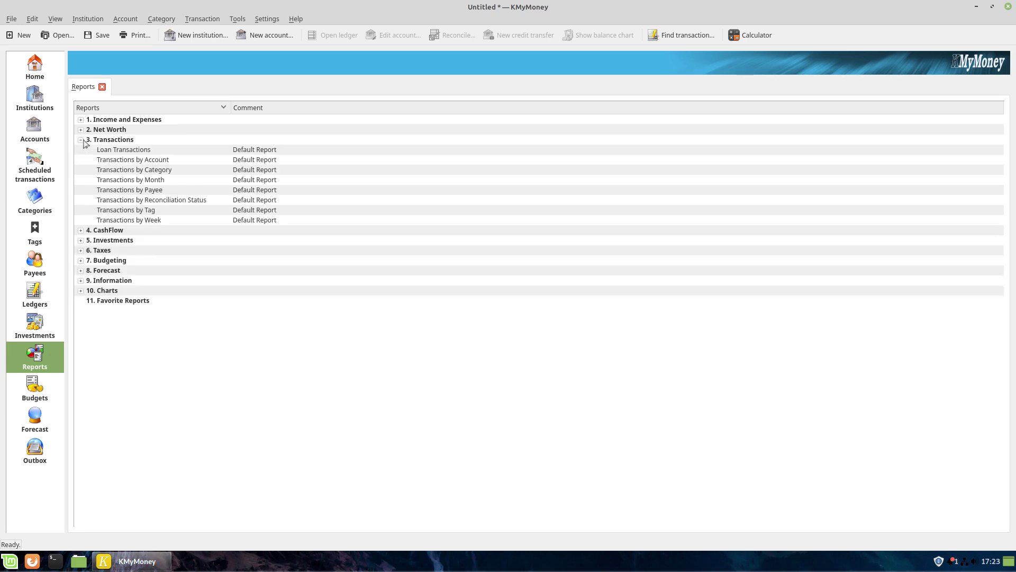
click(81, 140)
click(81, 129)
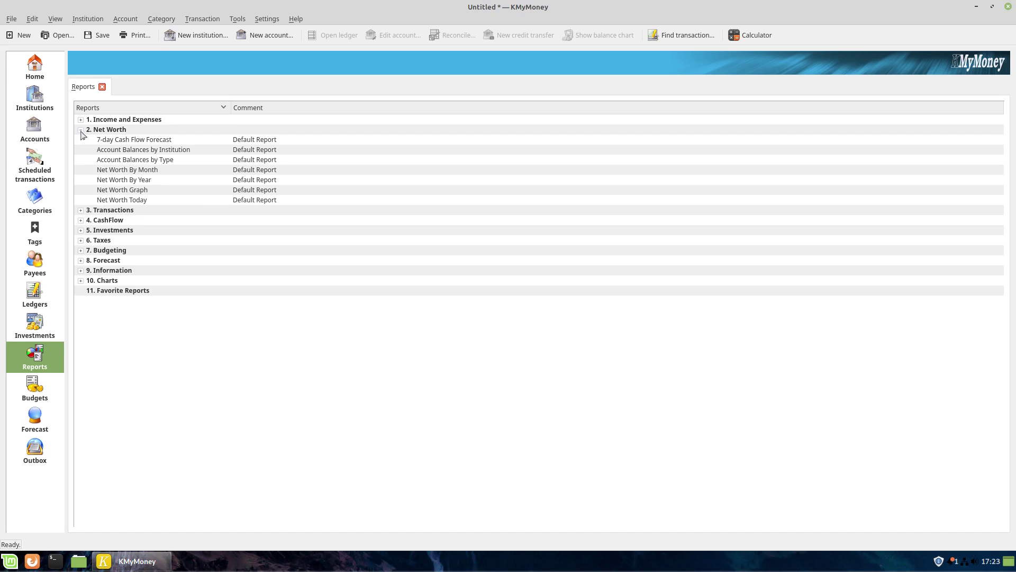
click(82, 130)
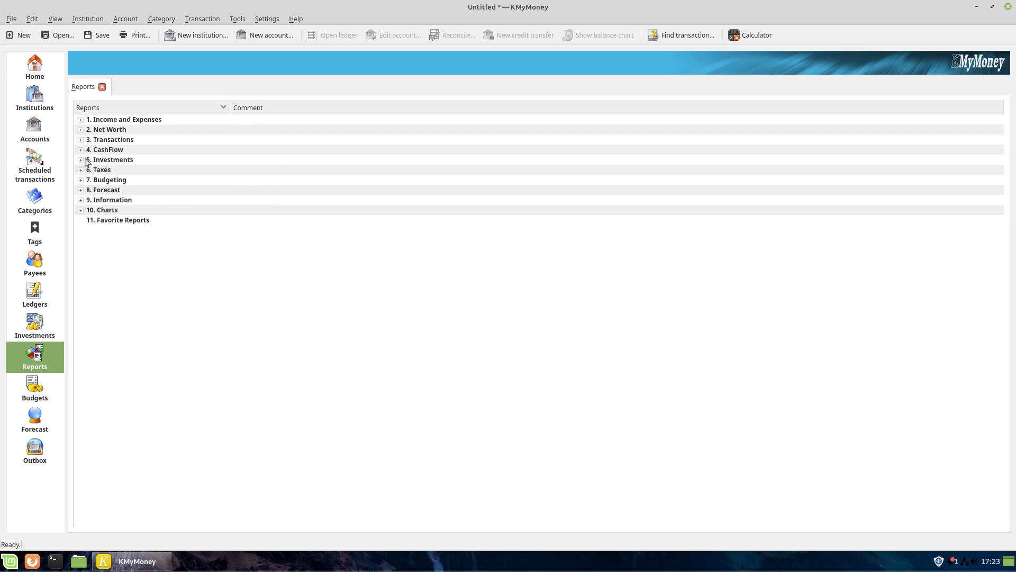
Examine the reports offered in the Investments, Taxes, Budgeting, Forecast and Information groups, collapsing each group again
click(83, 160)
click(83, 160)
click(84, 170)
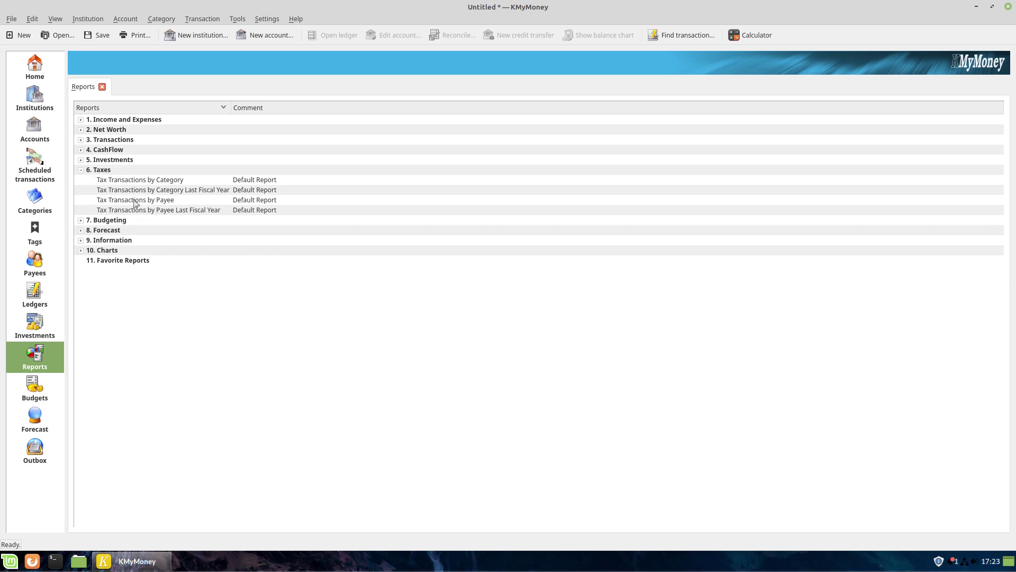
click(80, 171)
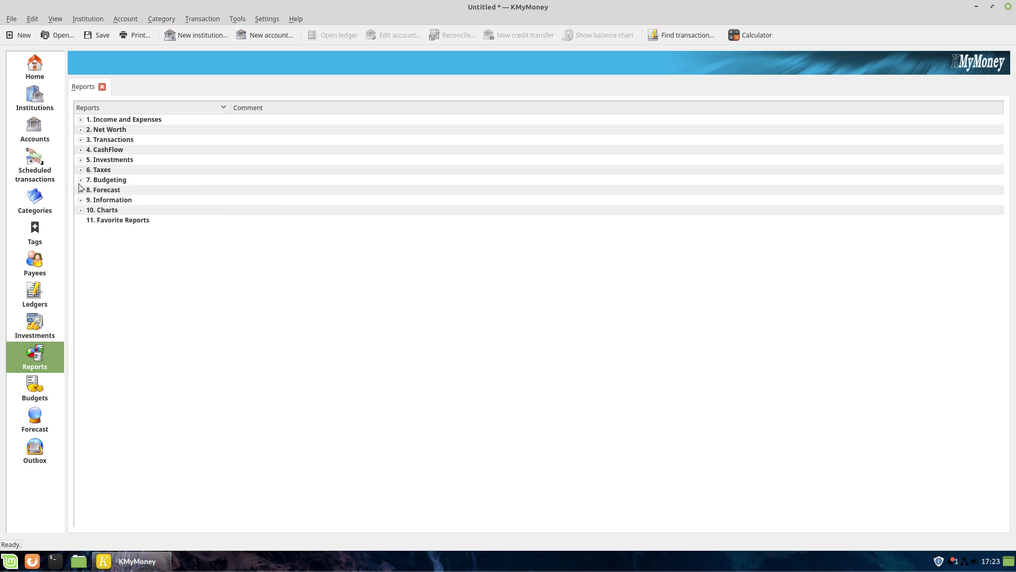
click(80, 181)
click(80, 181)
click(81, 190)
click(80, 190)
click(81, 201)
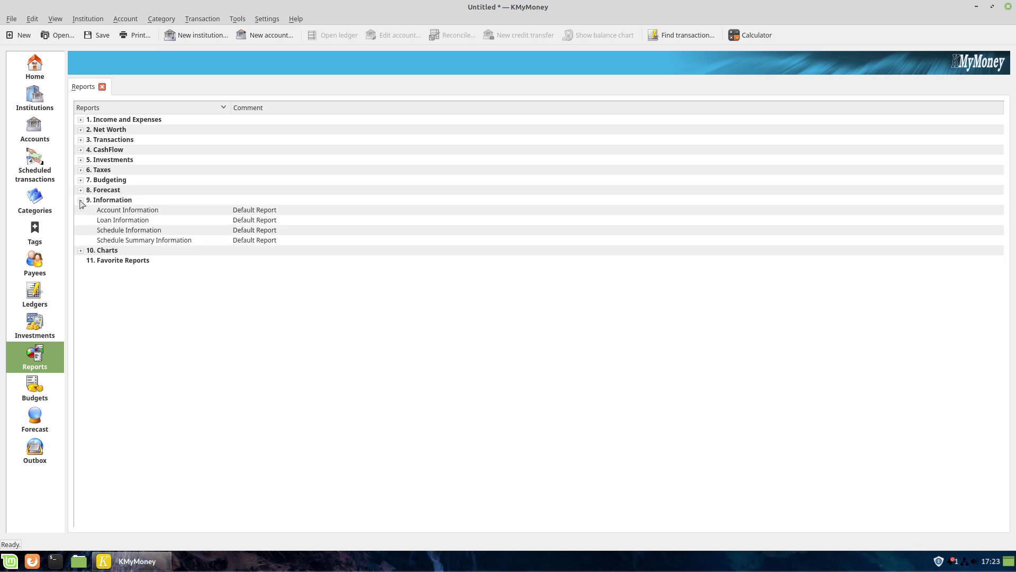
click(81, 201)
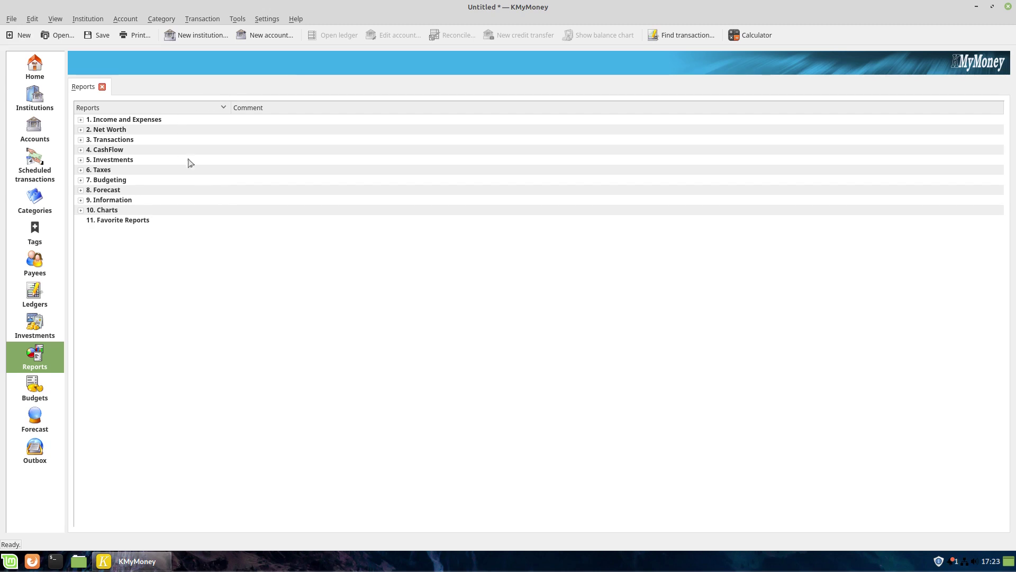
View the imported accounts grouped by institution
click(36, 104)
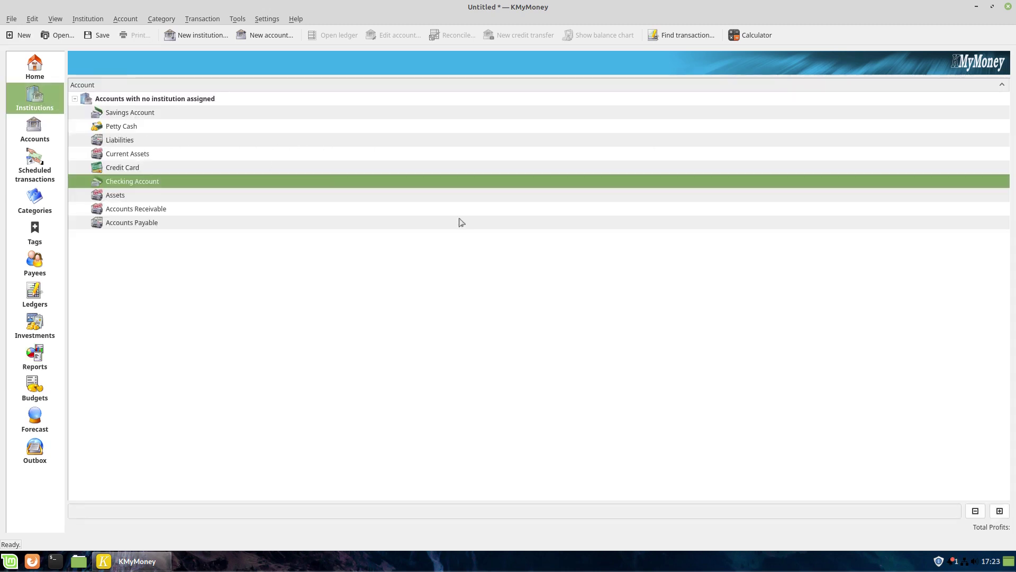